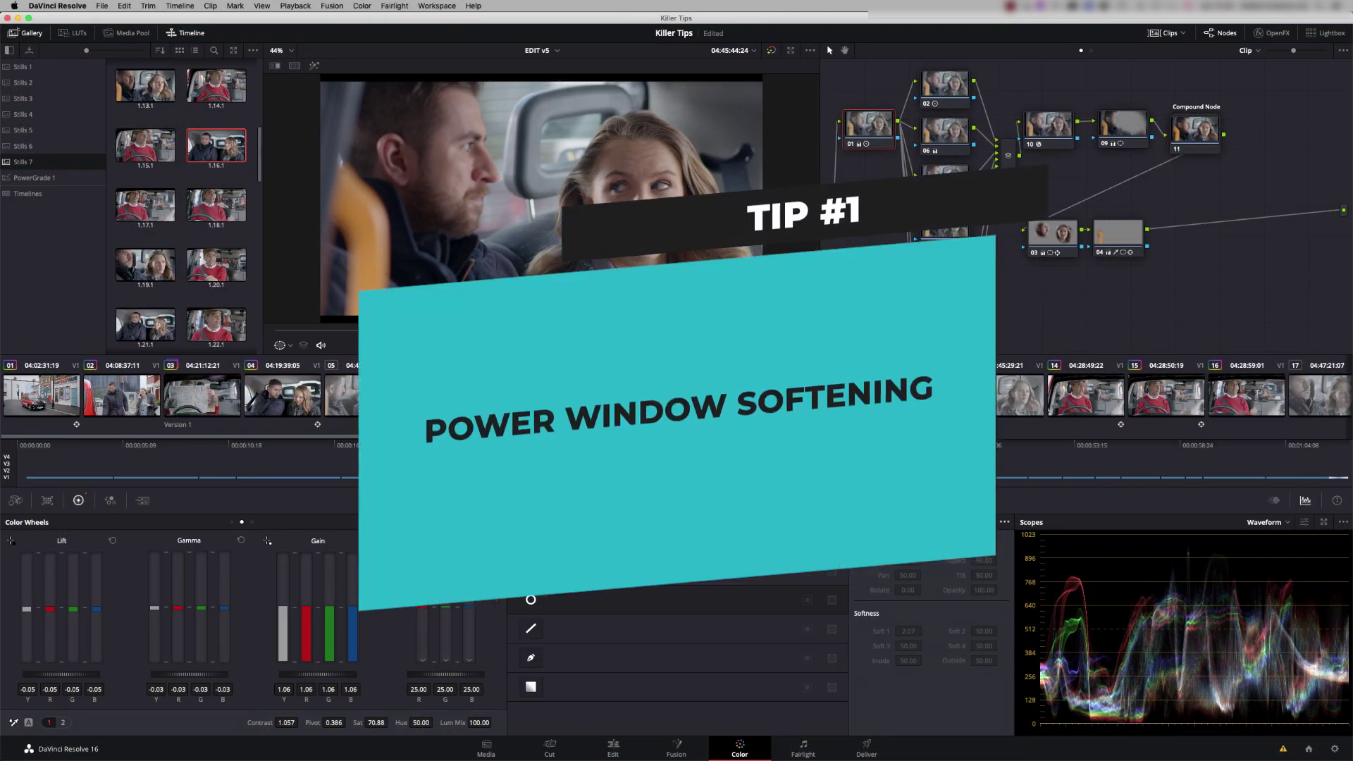
# Soften node 03's circular window (Inside 5.54, Outside 9.46) and convert it to a bezier
pyautogui.click(1049, 233)
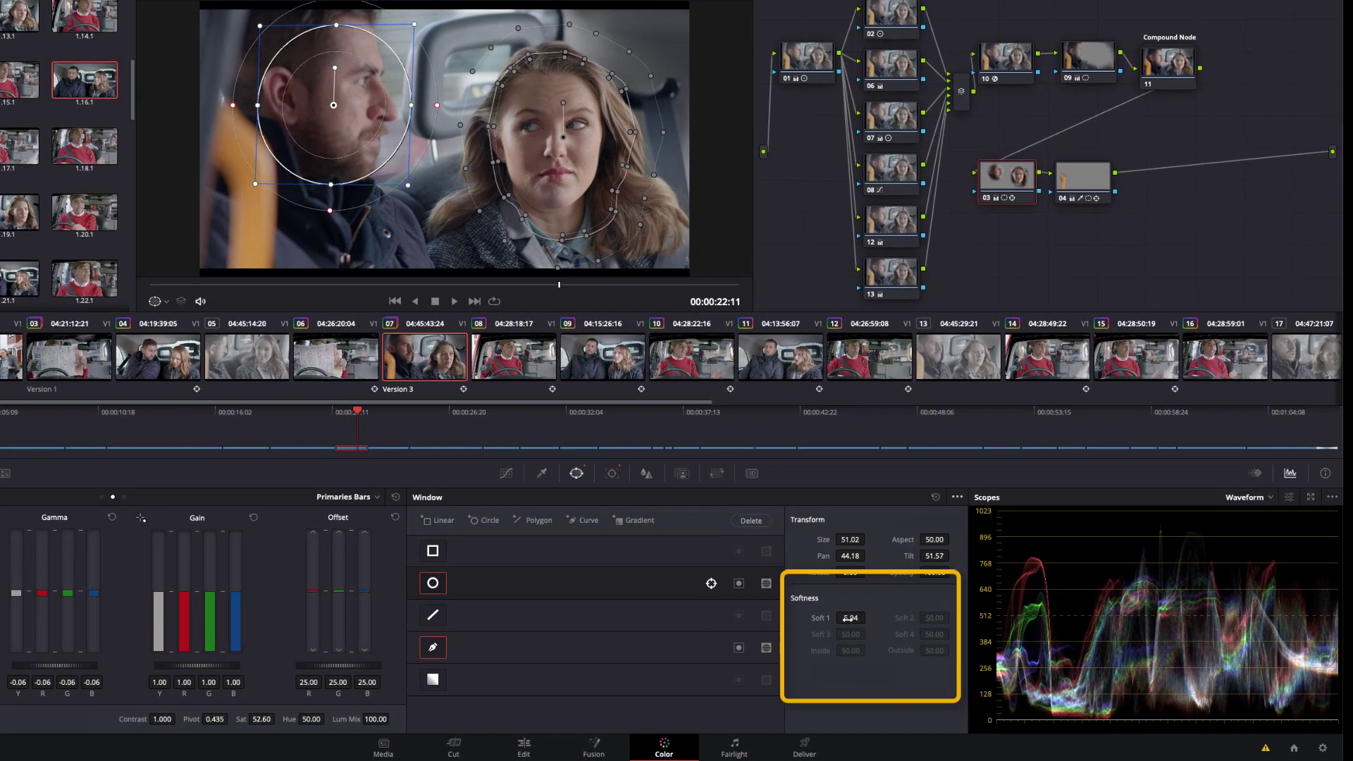
pyautogui.moveTo(911, 631); pyautogui.dragTo(856, 618)
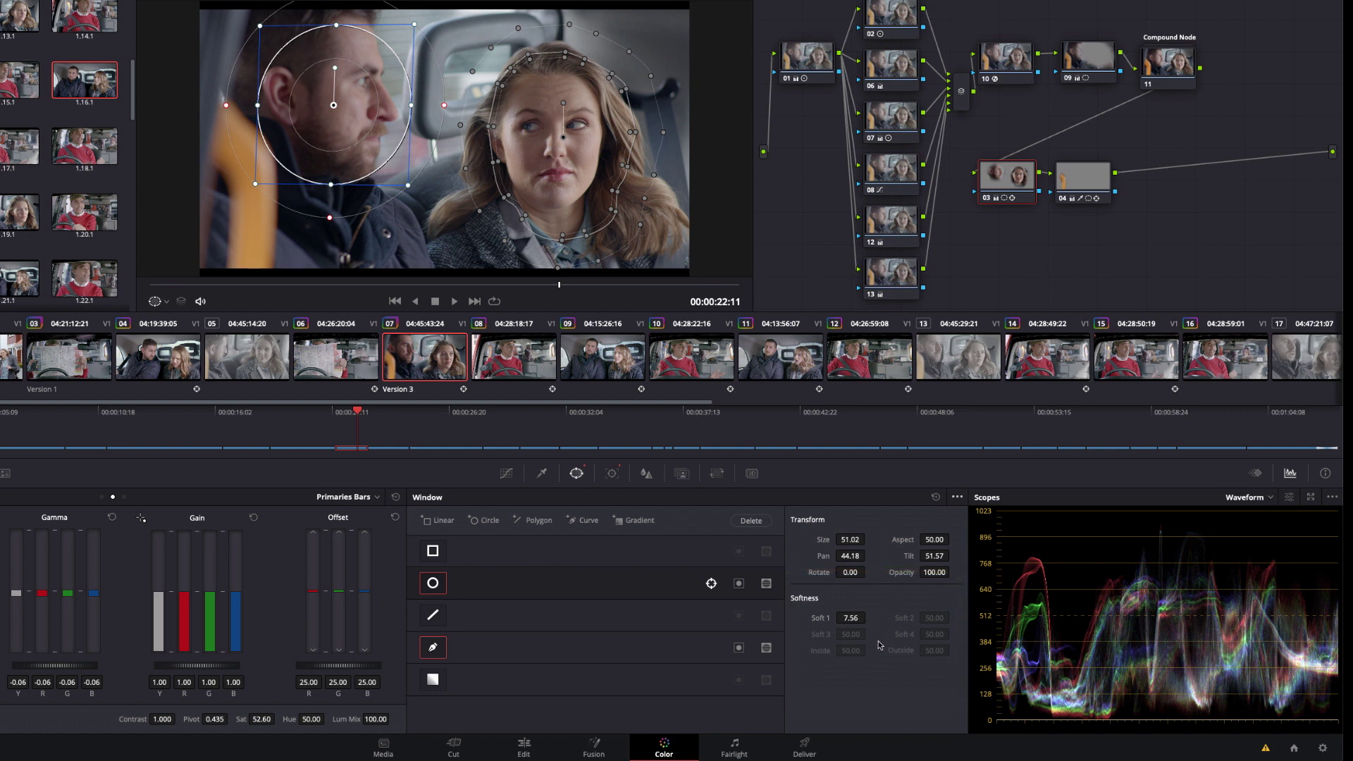
pyautogui.click(957, 497)
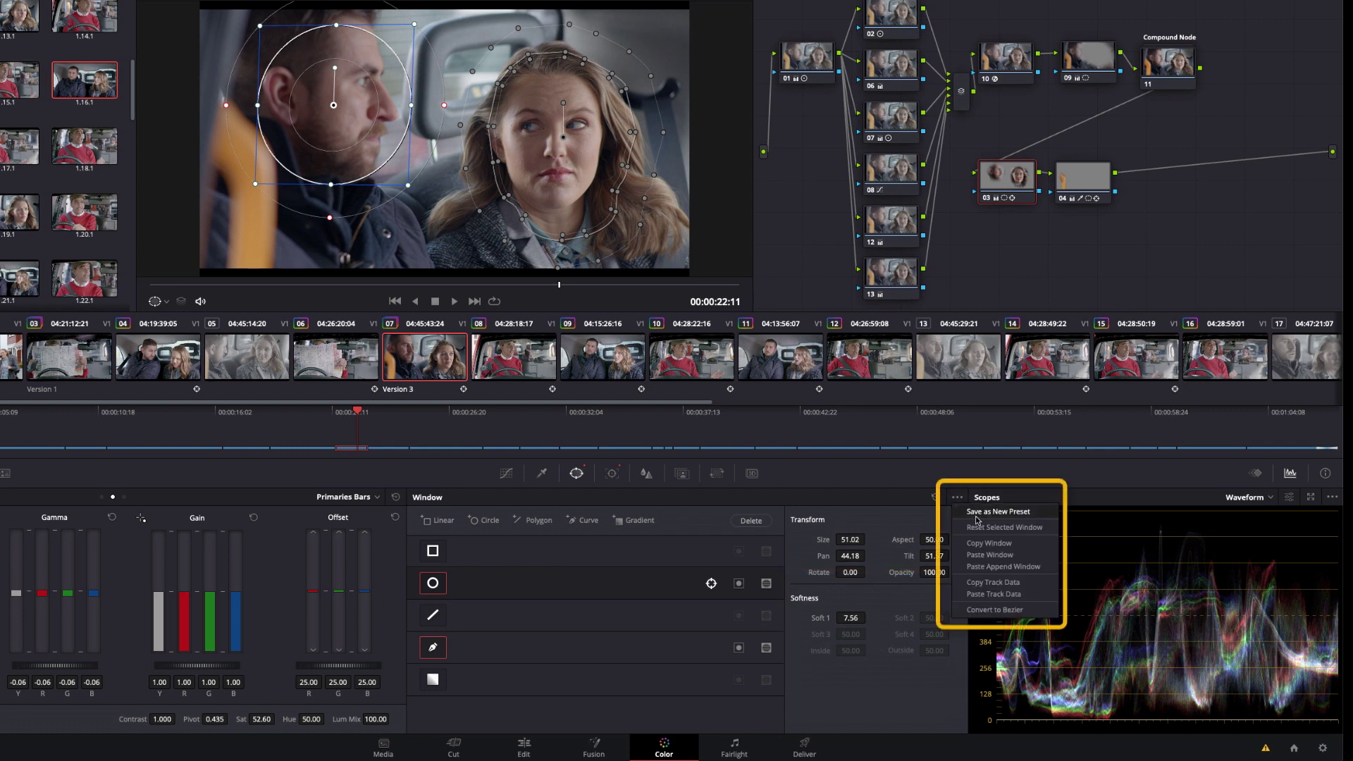
pyautogui.click(987, 610)
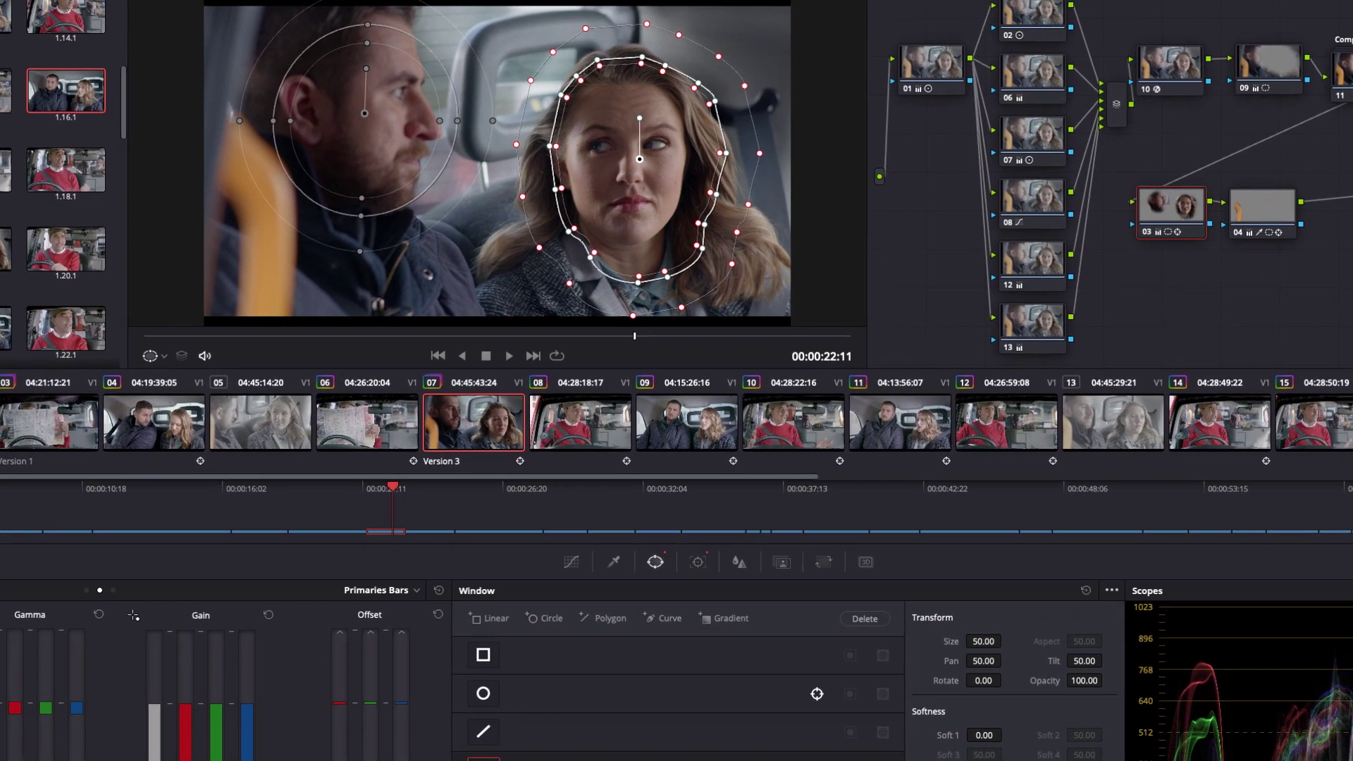
# Lower the bezier window's opacity from 100 to roughly 80
pyautogui.moveTo(983, 590); pyautogui.dragTo(980, 590)
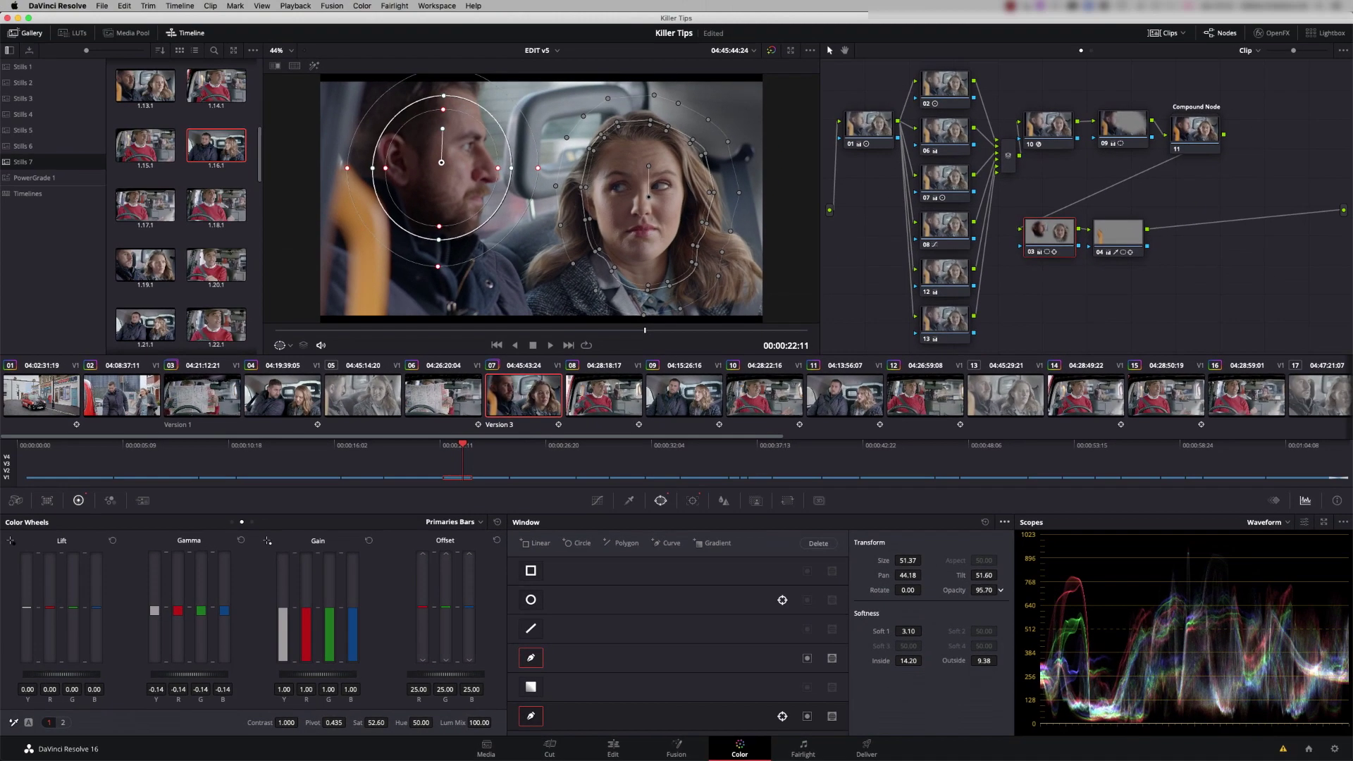
pyautogui.moveTo(1214, 489); pyautogui.dragTo(1197, 489)
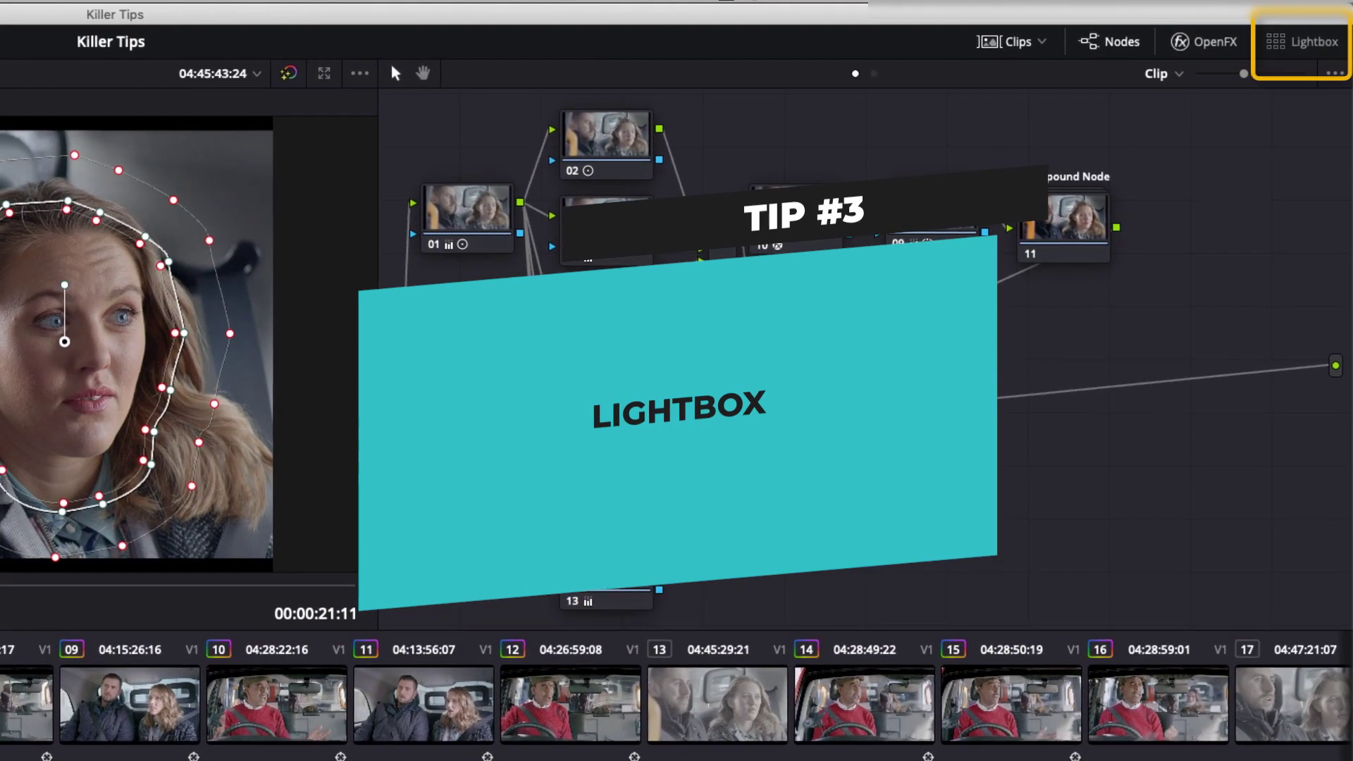
# In the Lightbox, select clips 05, 13 and 17 and apply clip 07's grade to them
pyautogui.click(1302, 42)
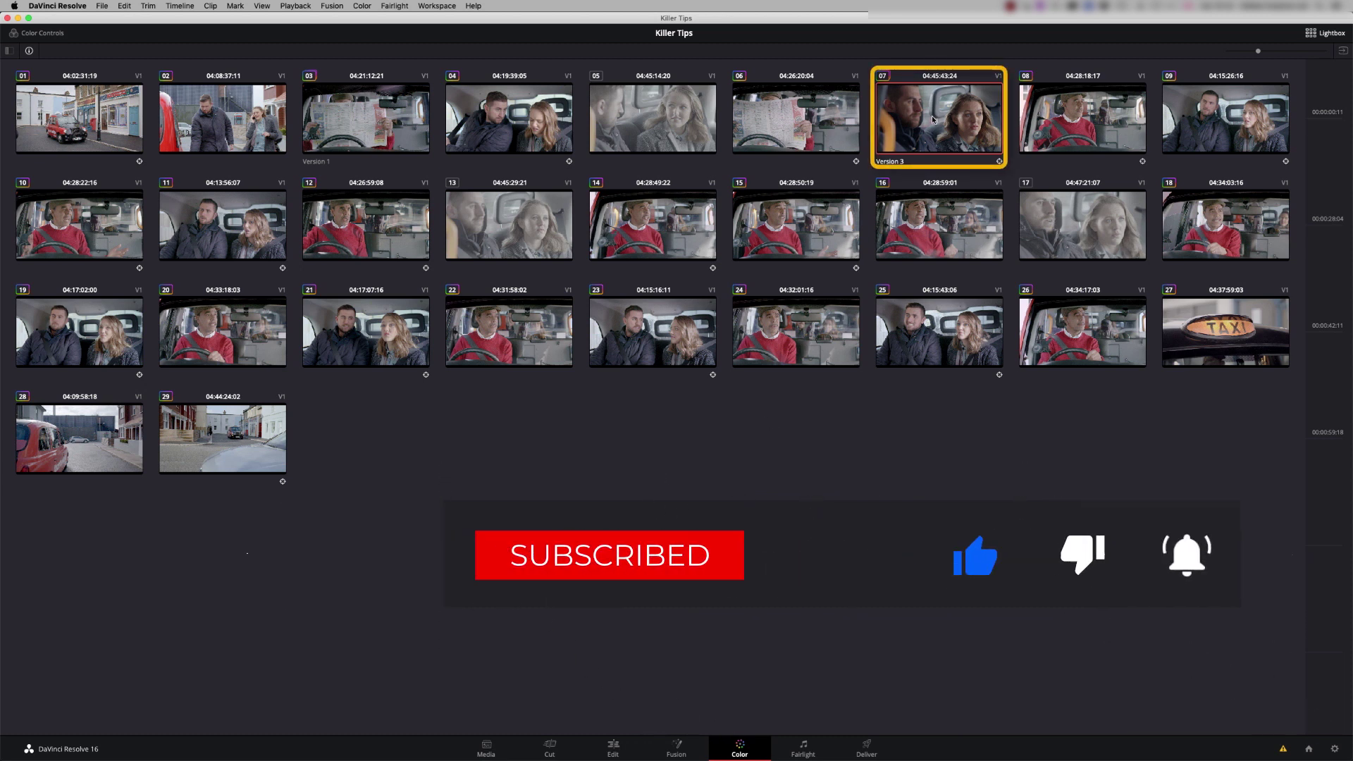
pyautogui.click(646, 128)
pyautogui.keyDown('super'); pyautogui.click(490, 245); pyautogui.keyUp('super')
pyautogui.keyDown('super'); pyautogui.click(1045, 225); pyautogui.keyUp('super')
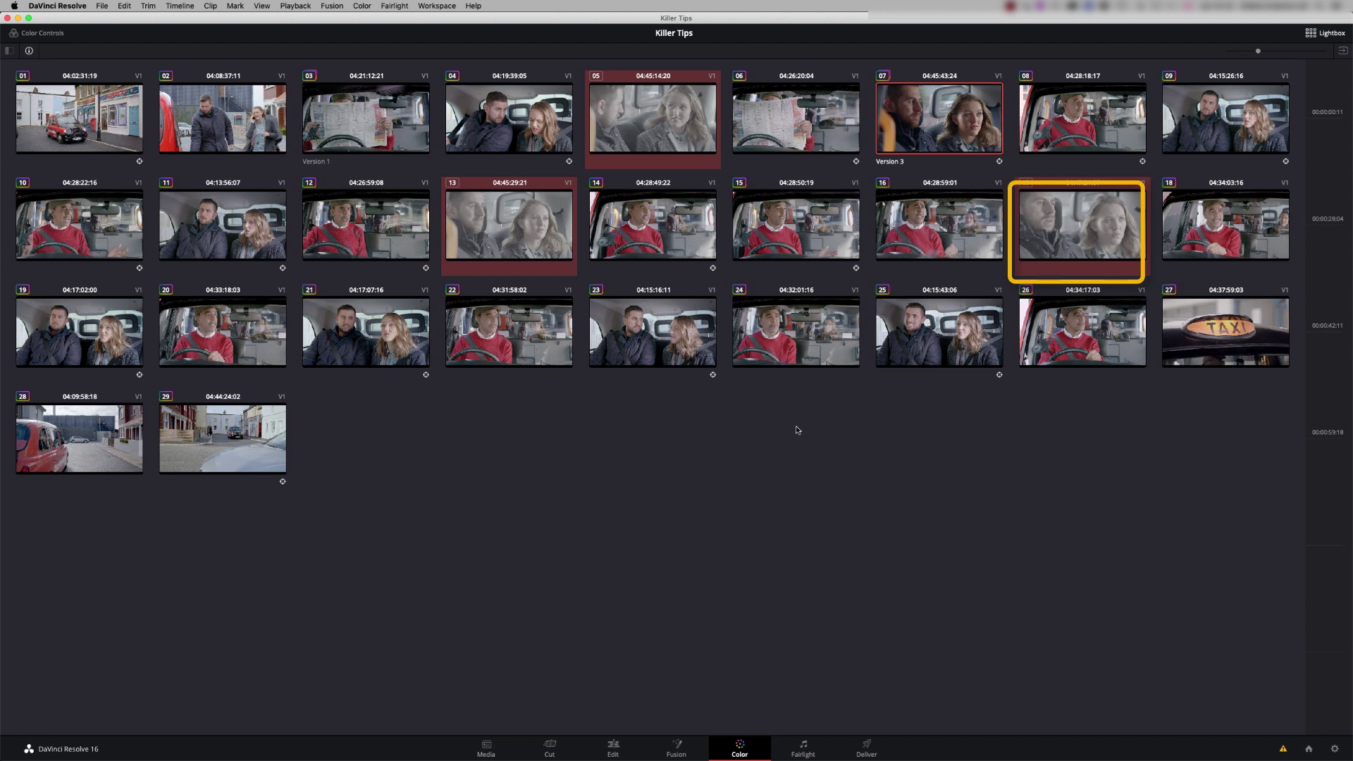
pyautogui.middleClick(947, 114)
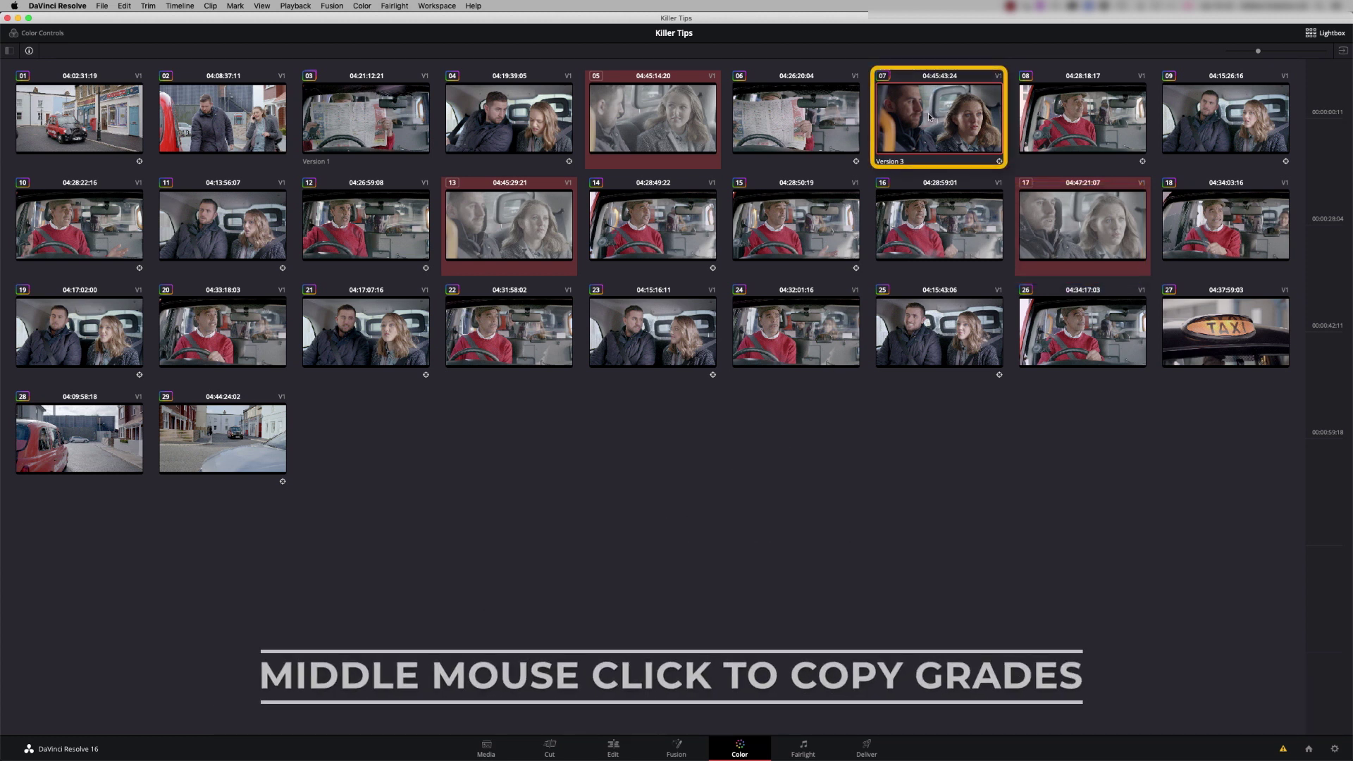
pyautogui.middleClick(928, 118)
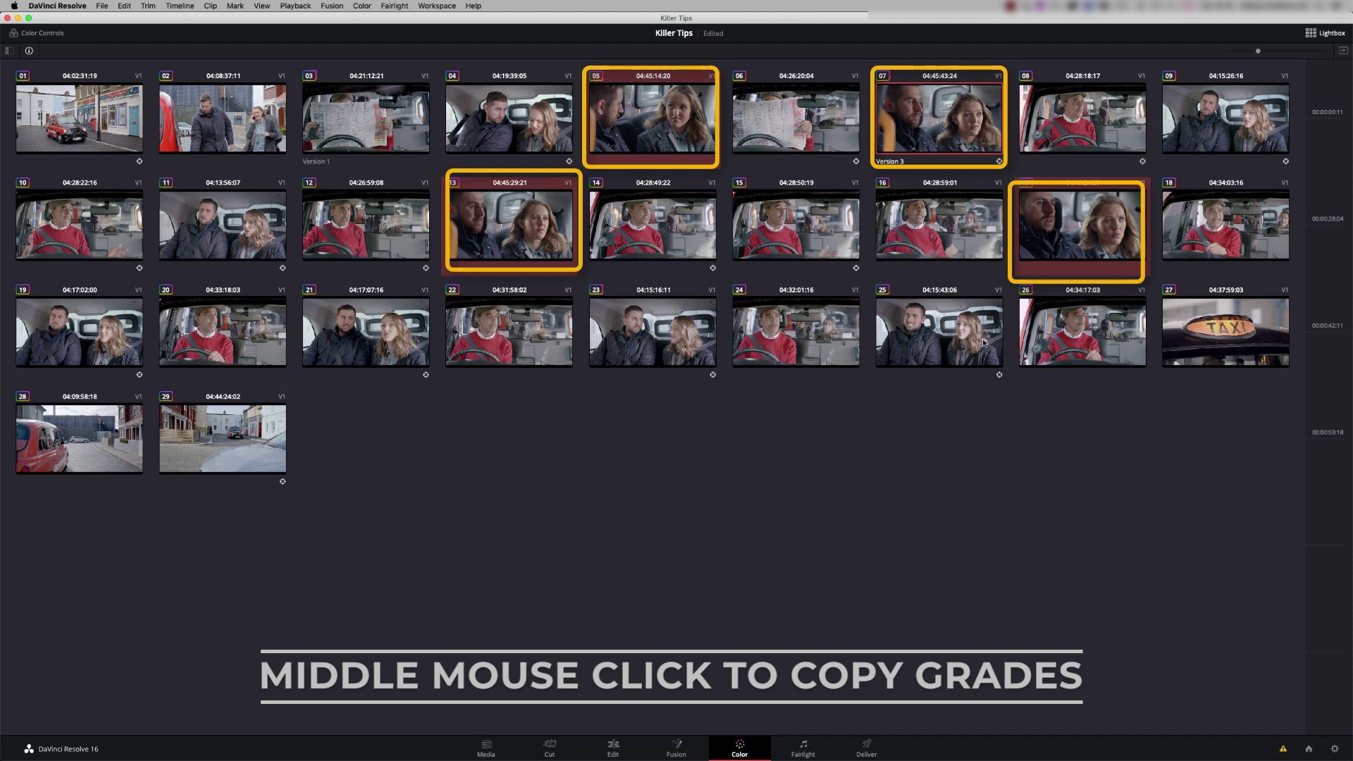
pyautogui.click(779, 483)
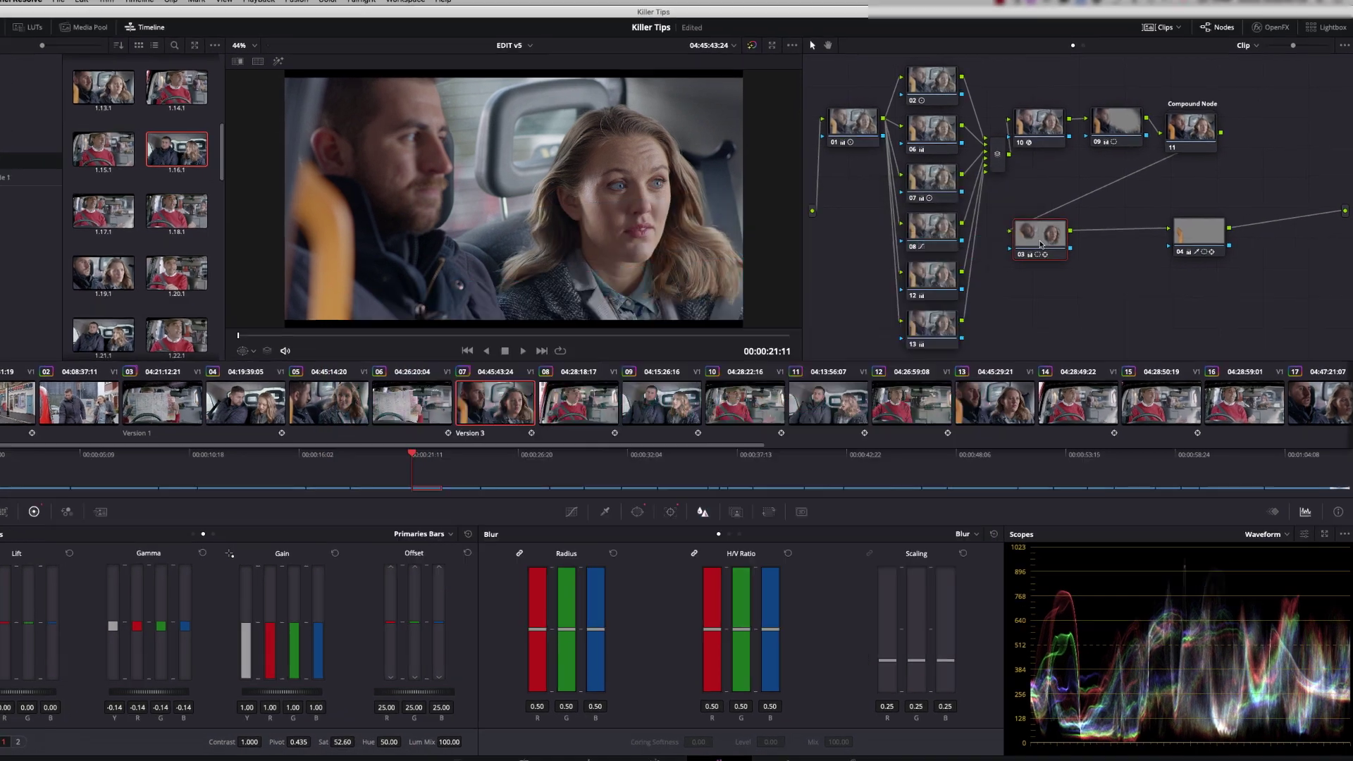
# Add a serial node after node 03 and lower its blur radius
pyautogui.rightClick(1049, 245)
pyautogui.moveTo(1114, 297)
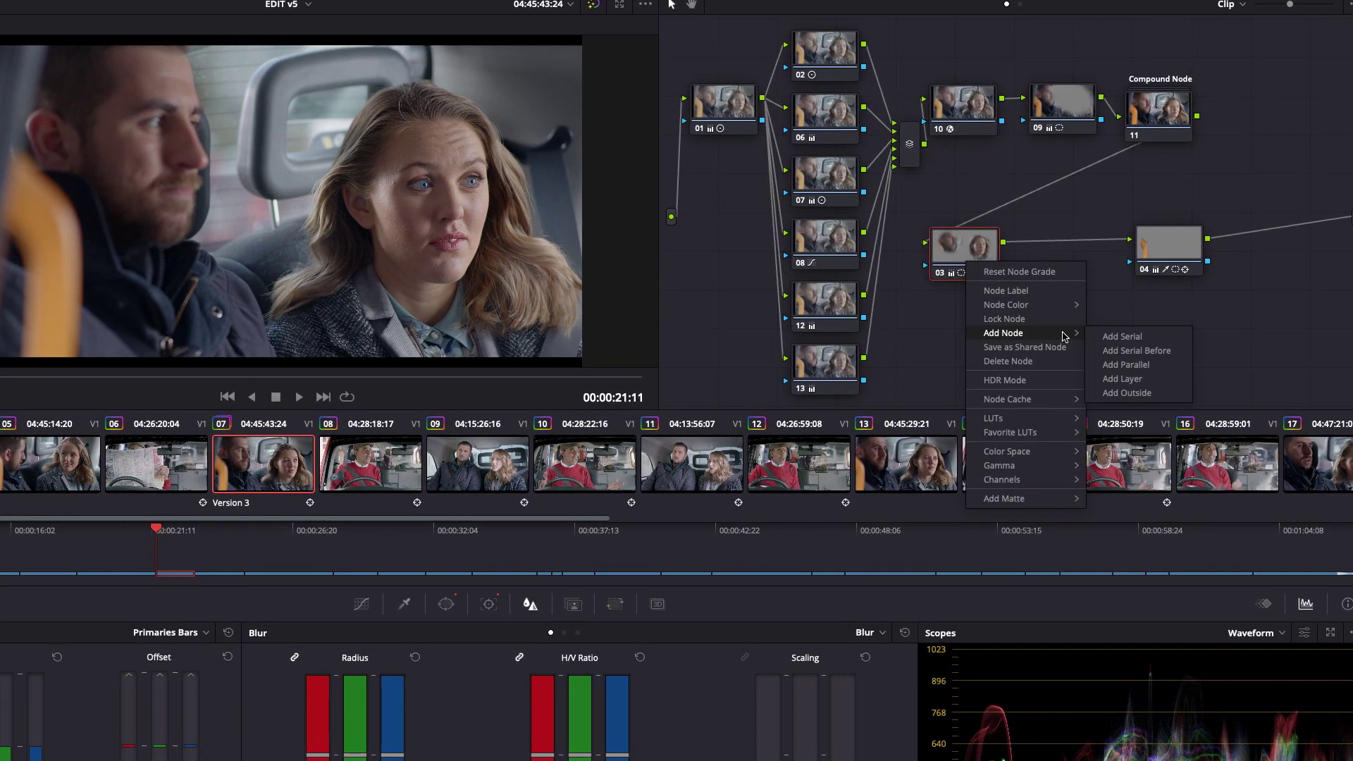
pyautogui.click(1111, 339)
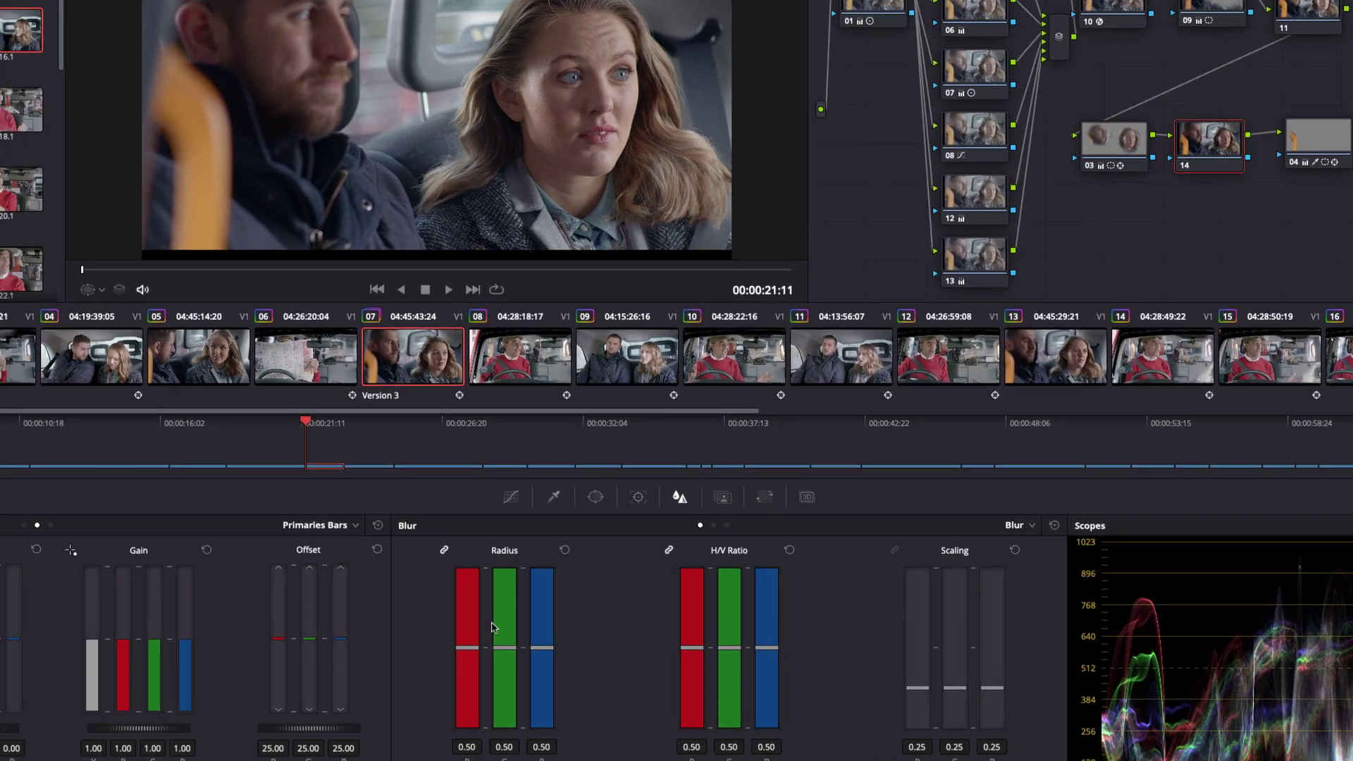
pyautogui.moveTo(492, 627); pyautogui.dragTo(506, 657)
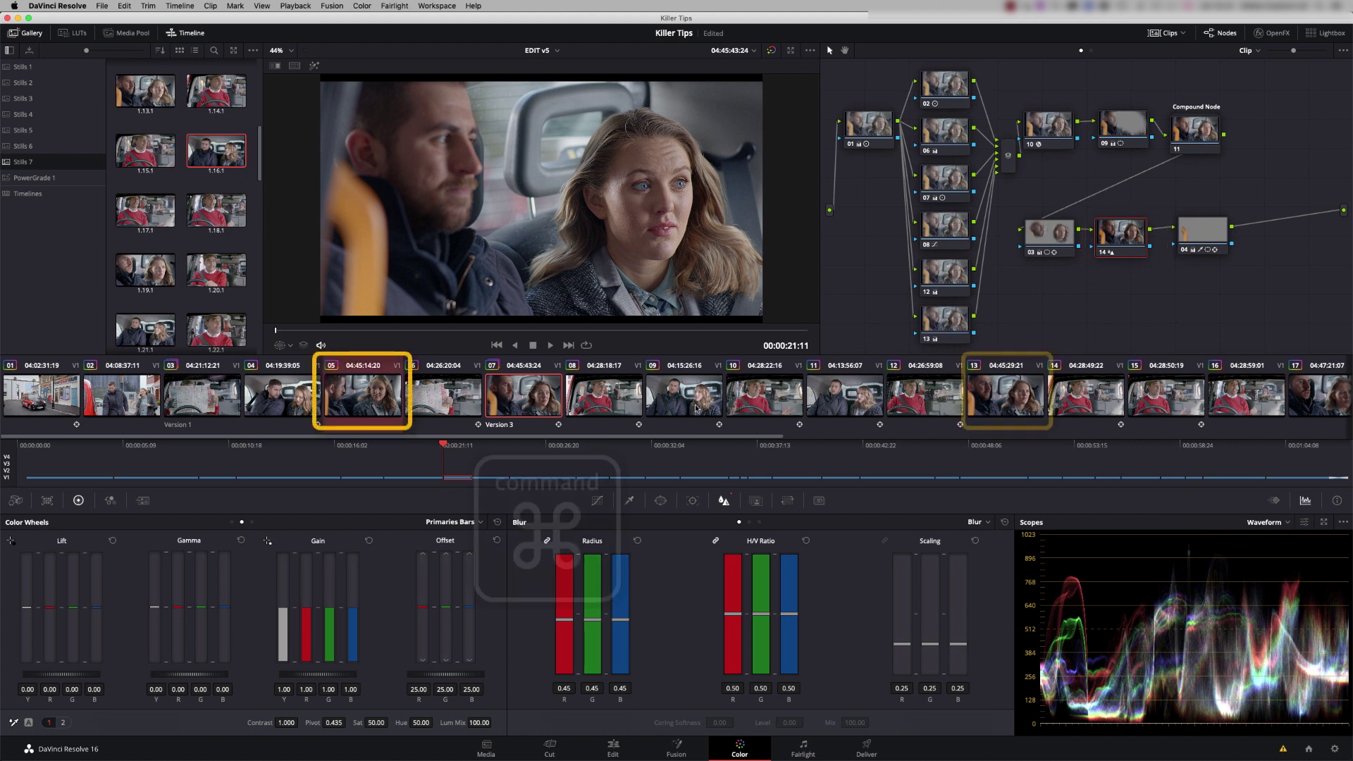
# Select clips 13 and 17, append the blur node to them, and check clips 05 and 13
pyautogui.keyDown('super'); pyautogui.click(989, 393); pyautogui.keyUp('super')
pyautogui.keyDown('super'); pyautogui.click(1323, 400); pyautogui.keyUp('super')
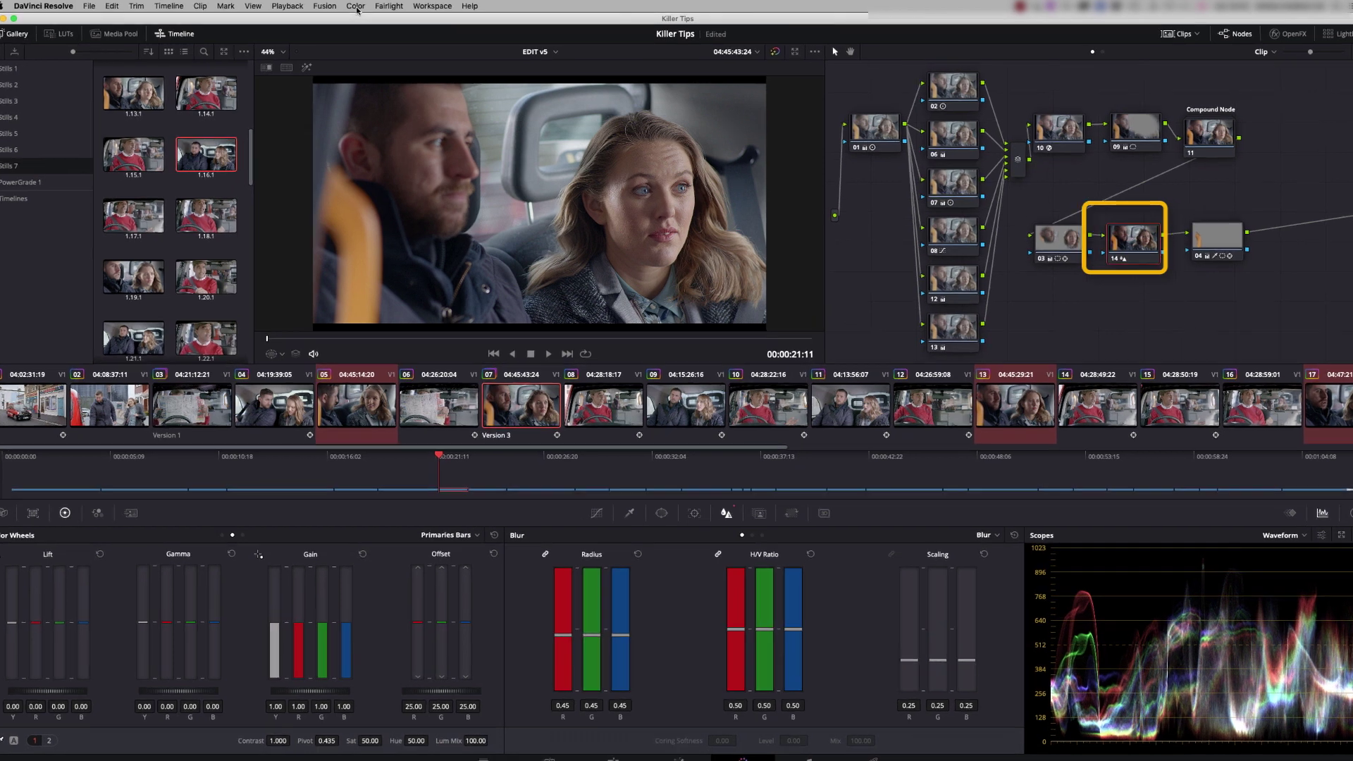
pyautogui.click(362, 6)
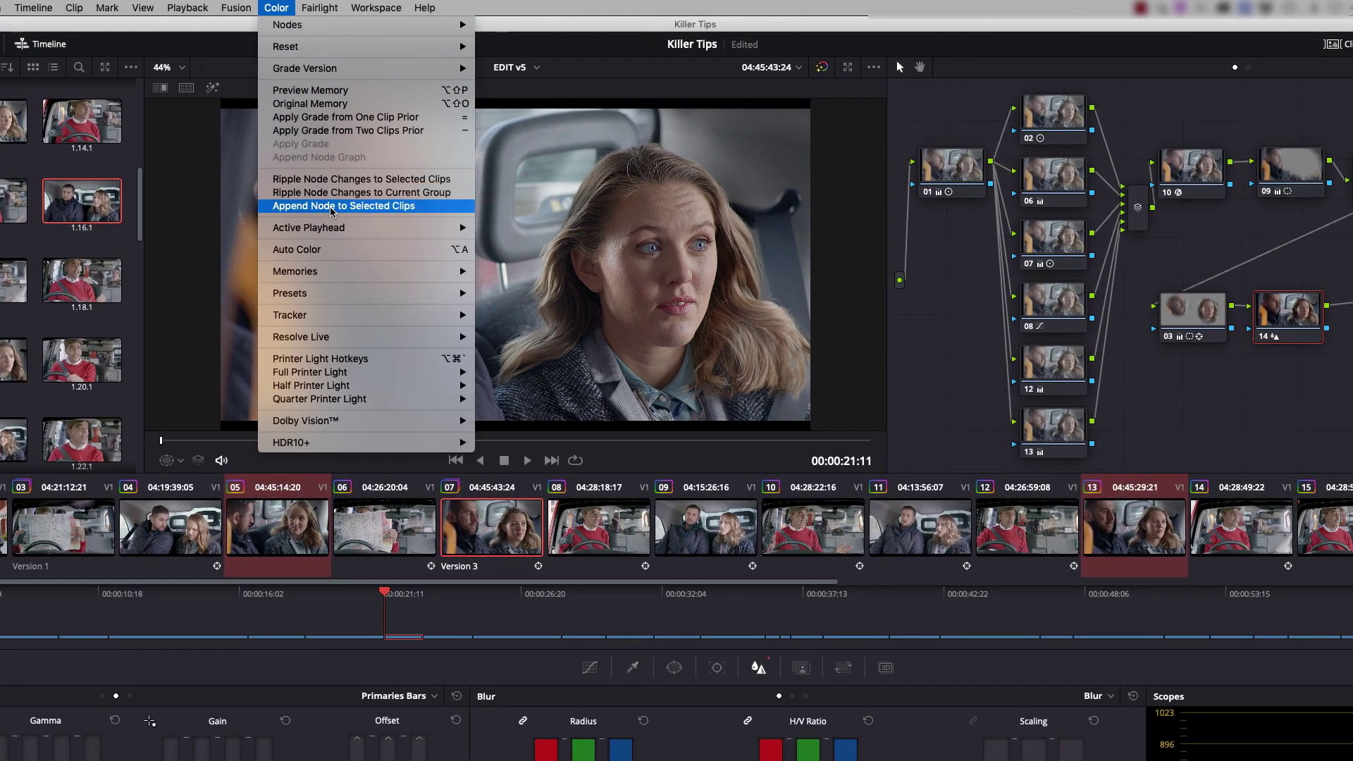
pyautogui.click(334, 207)
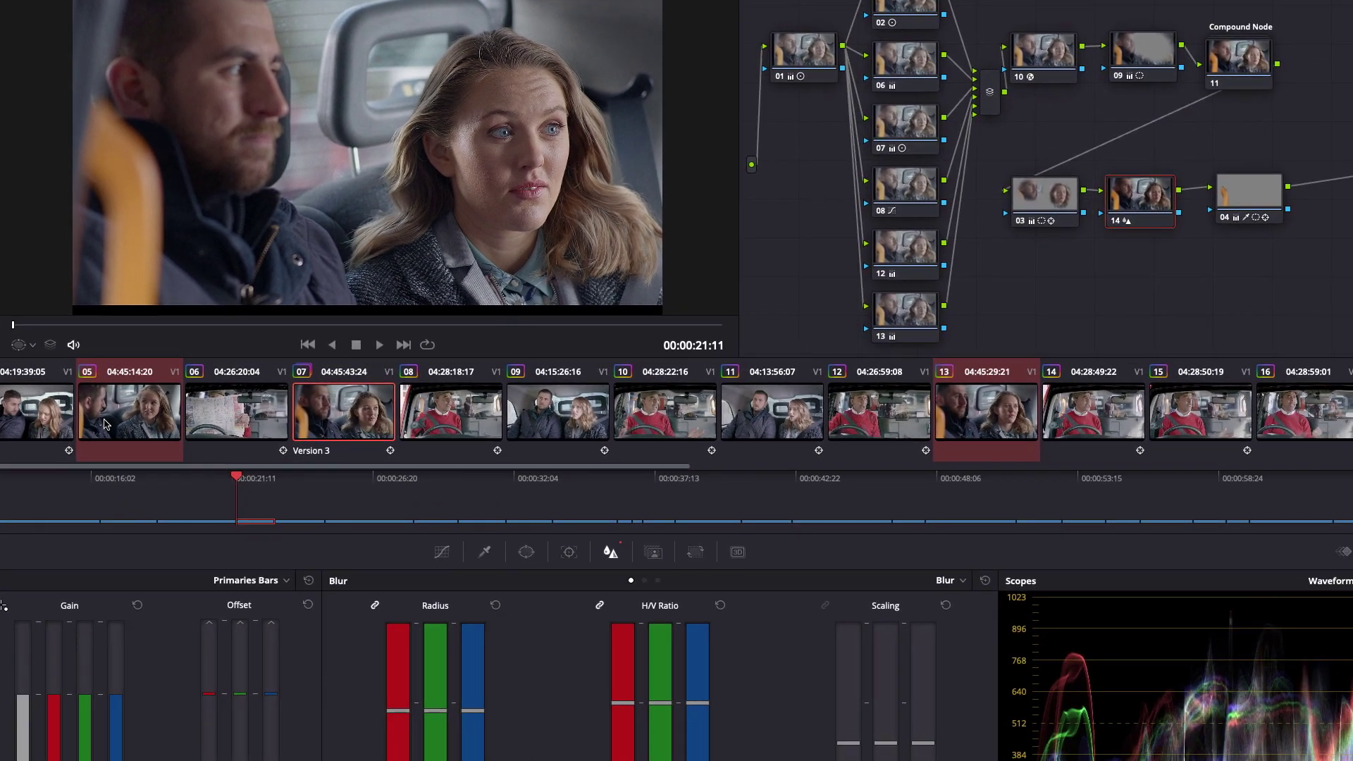
pyautogui.click(192, 488)
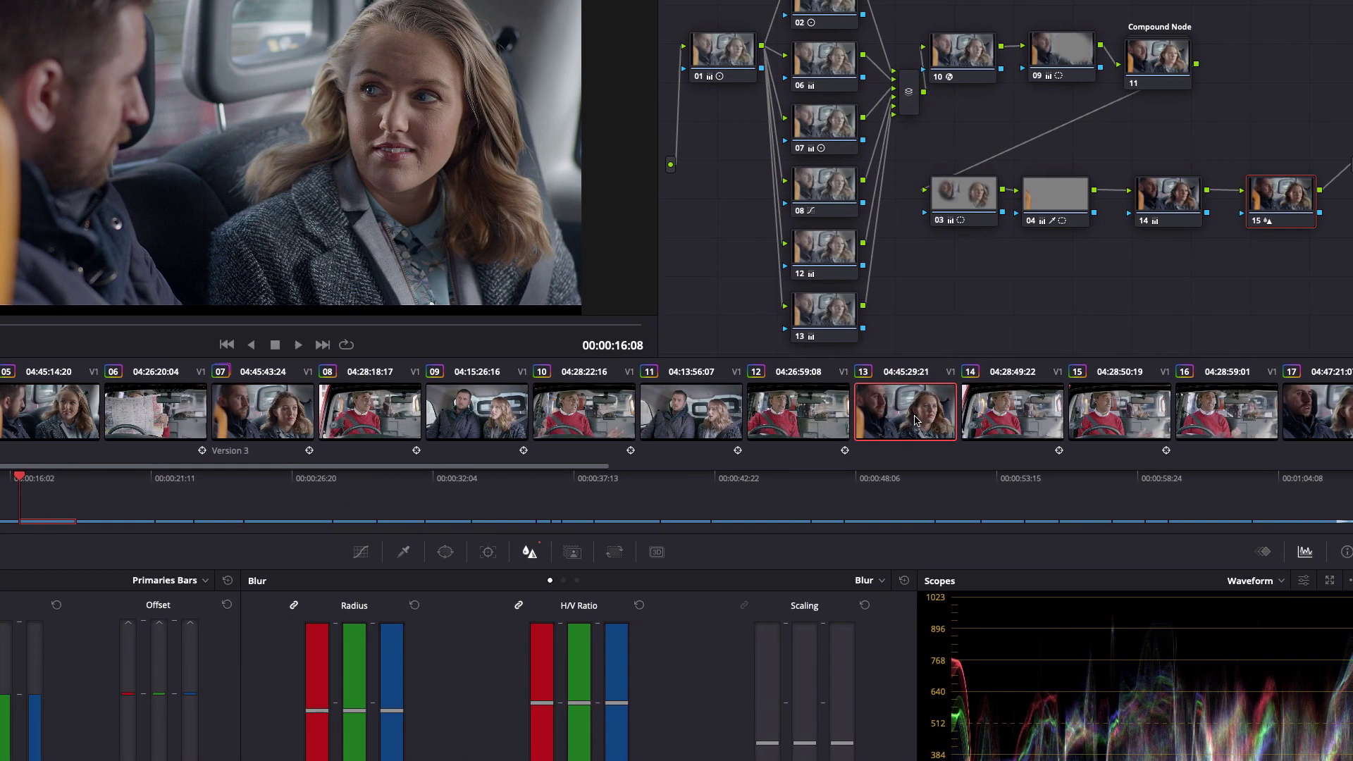
pyautogui.click(948, 416)
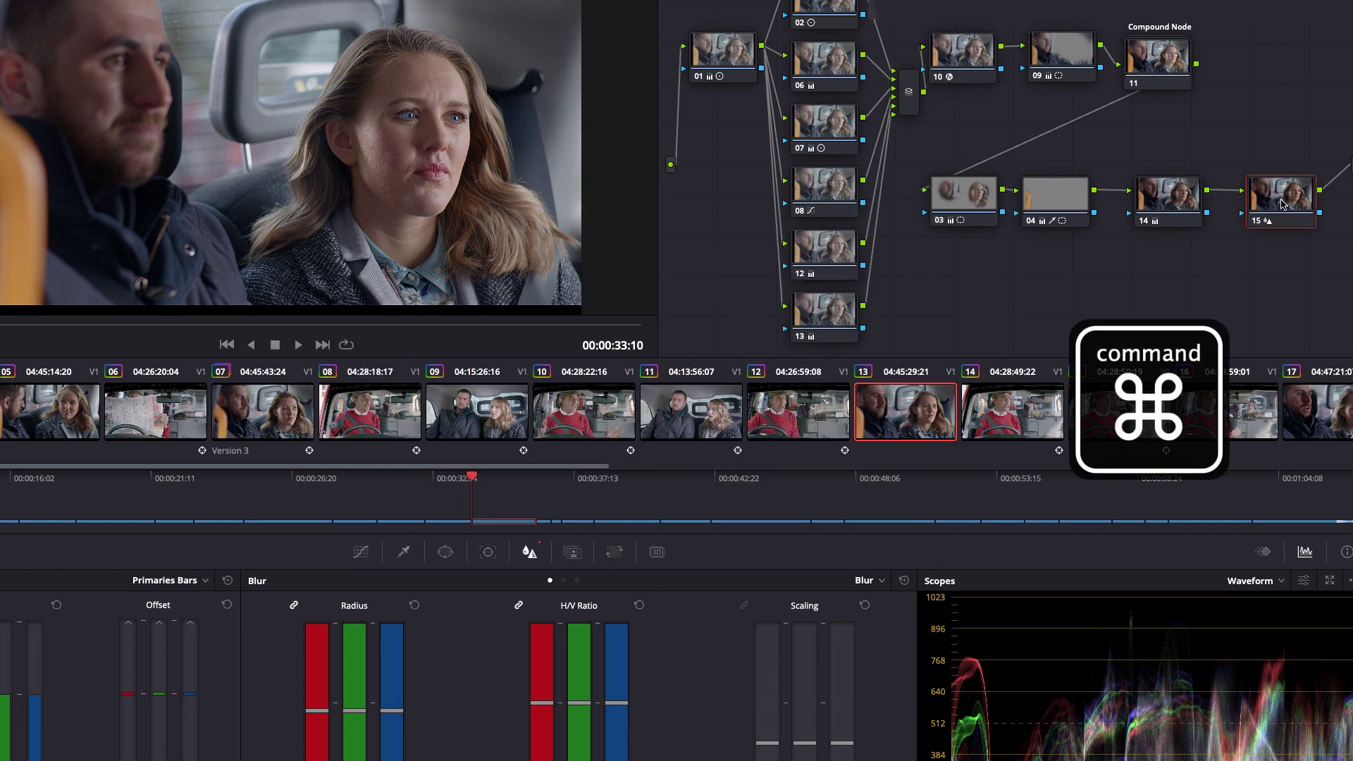
# In clip 13's tree, swap node 15 with node 14, then with node 03, and select node 12
pyautogui.moveTo(1282, 205); pyautogui.dragTo(1169, 213)
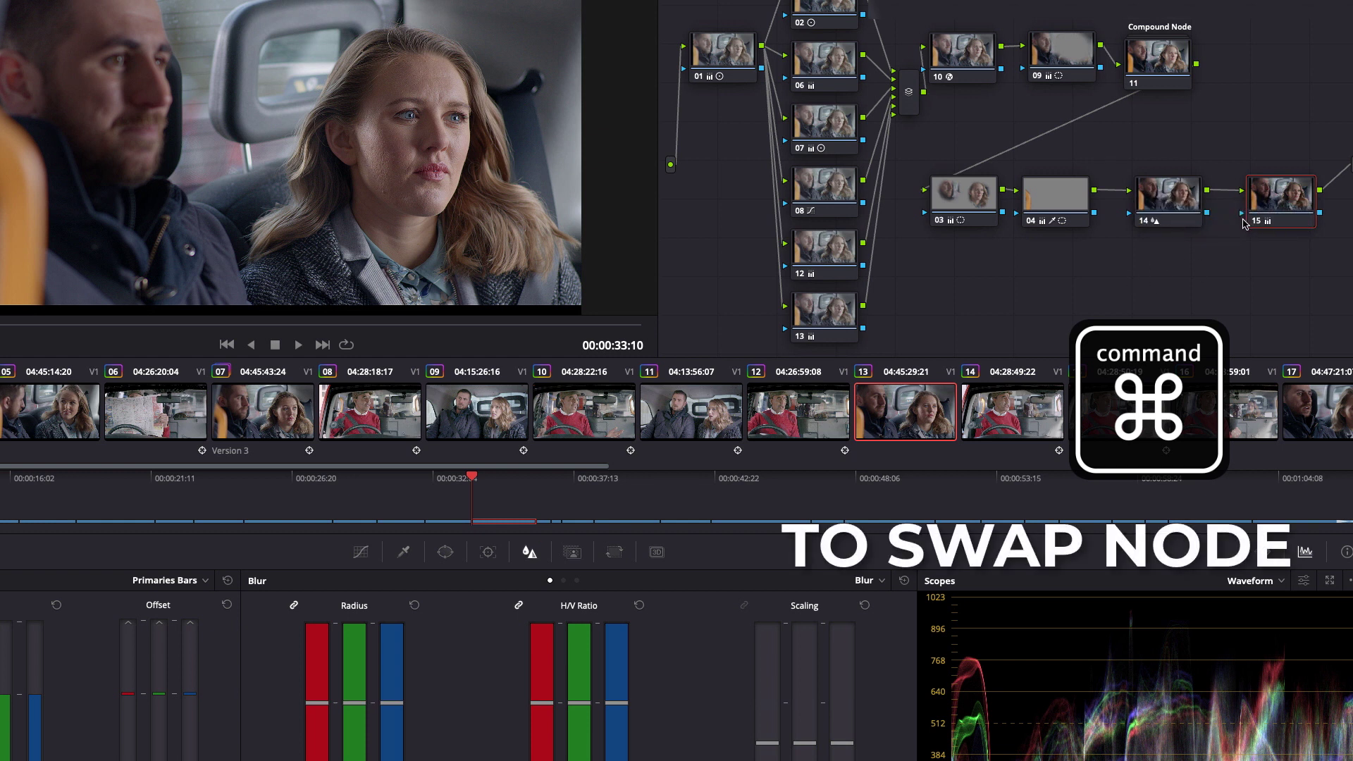
pyautogui.moveTo(1280, 201); pyautogui.dragTo(964, 204)
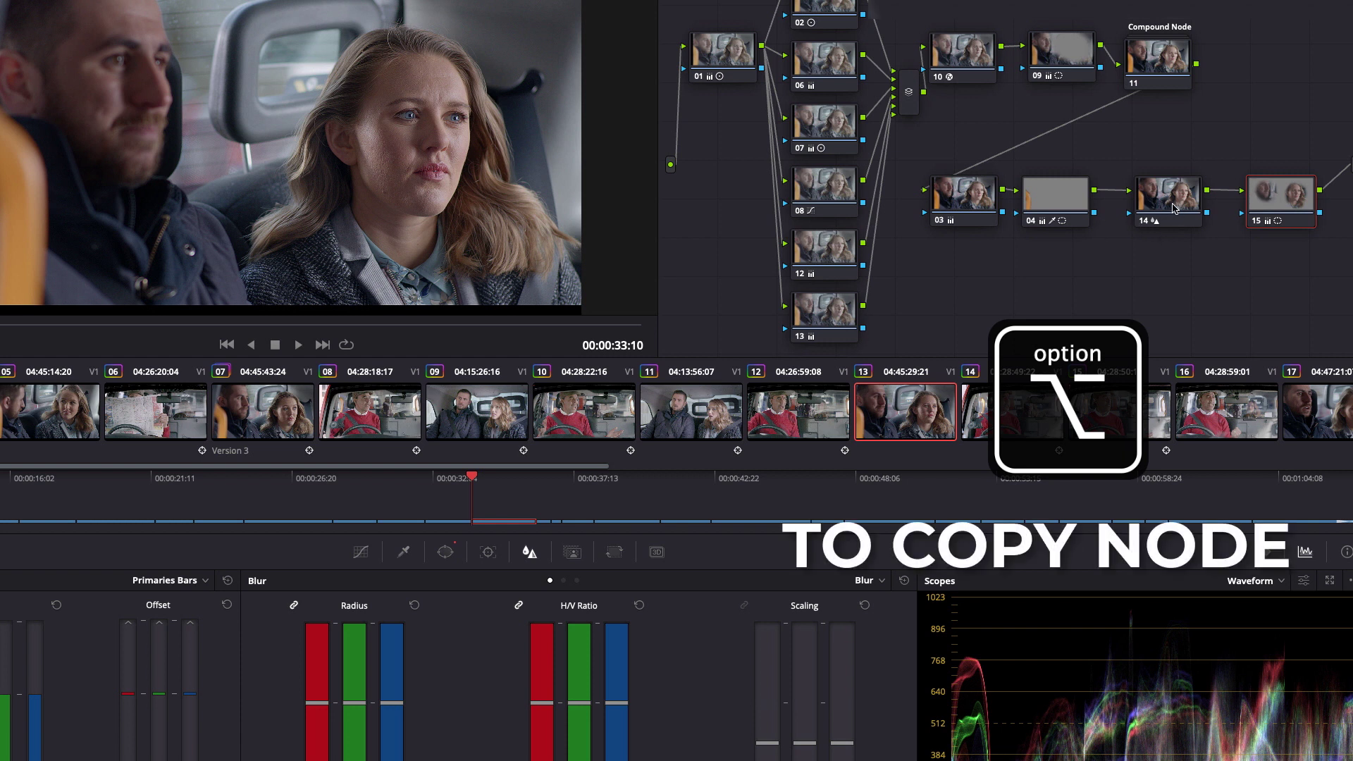
pyautogui.click(820, 258)
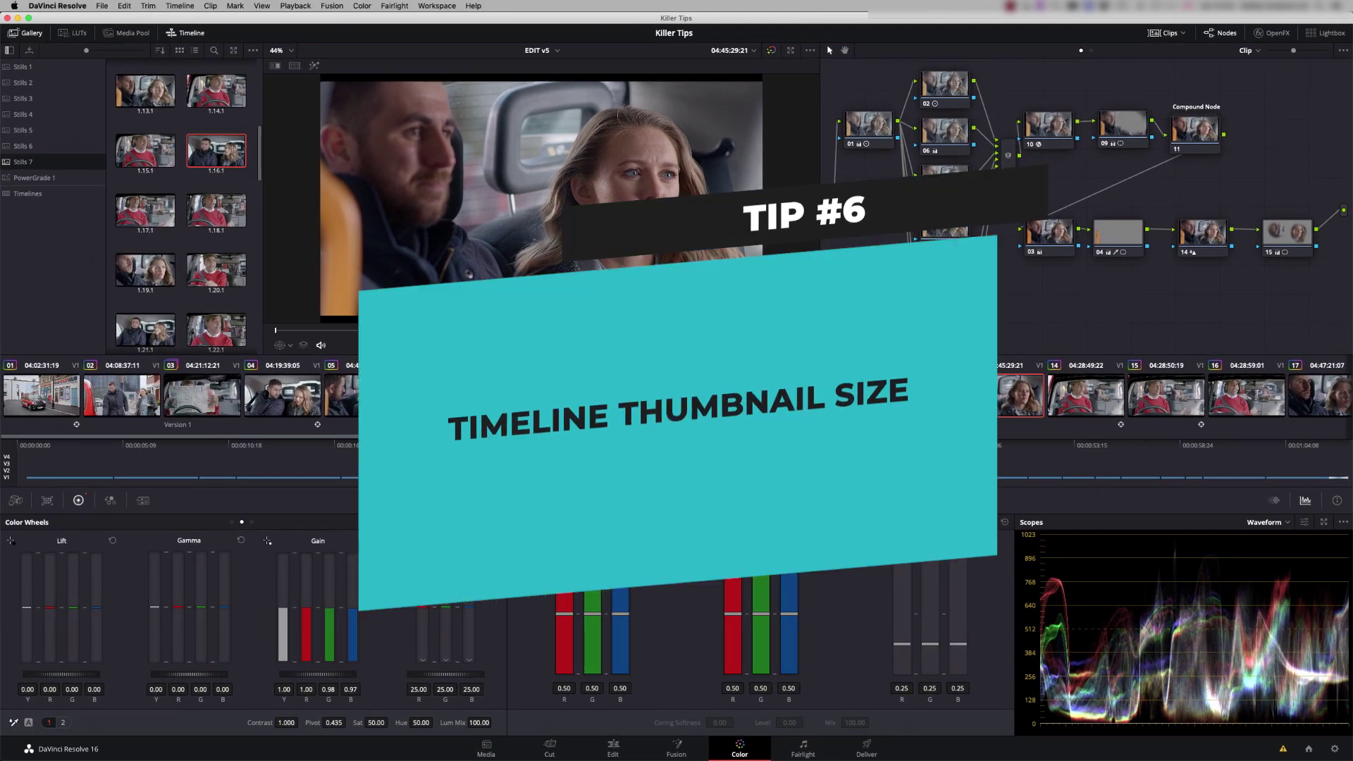
# Set the timeline thumbnail size to Small so clips 01–25 fit in one strip
pyautogui.click(263, 7)
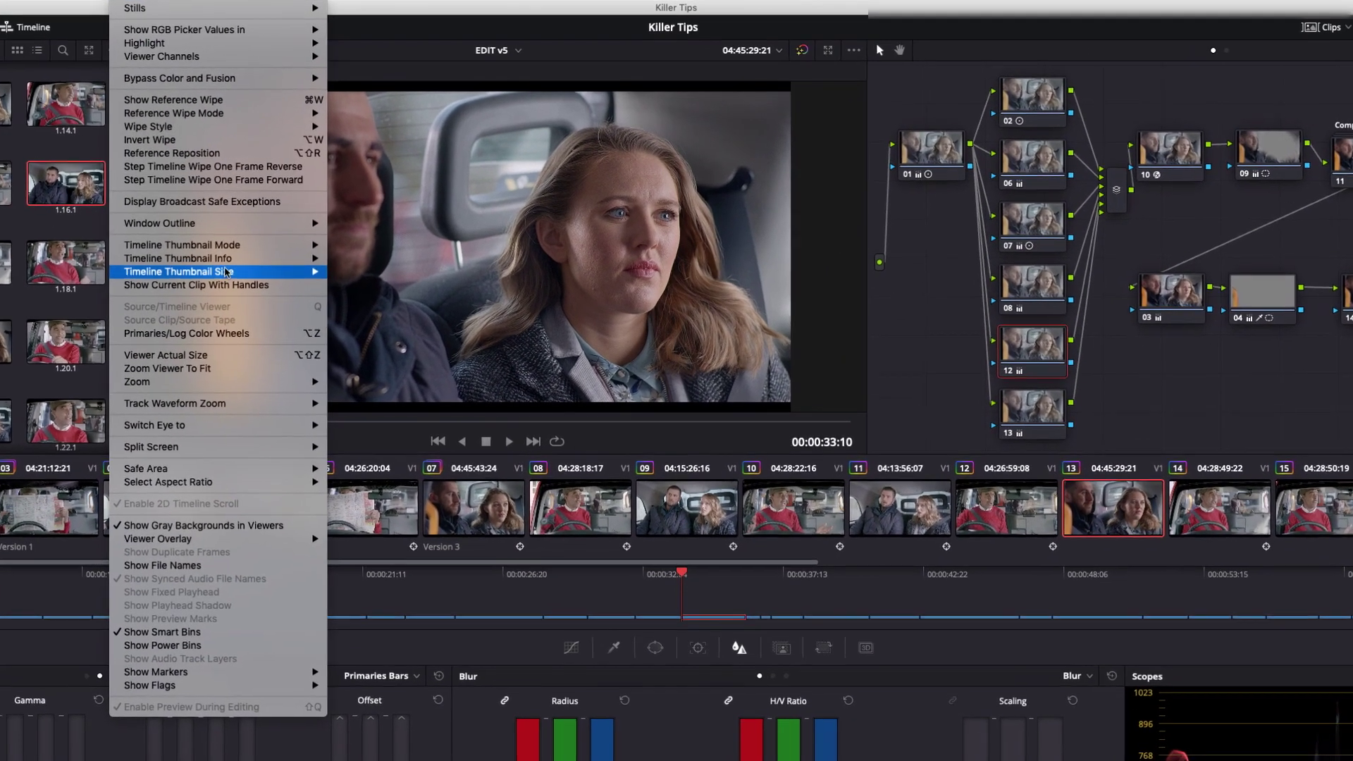
pyautogui.moveTo(225, 272)
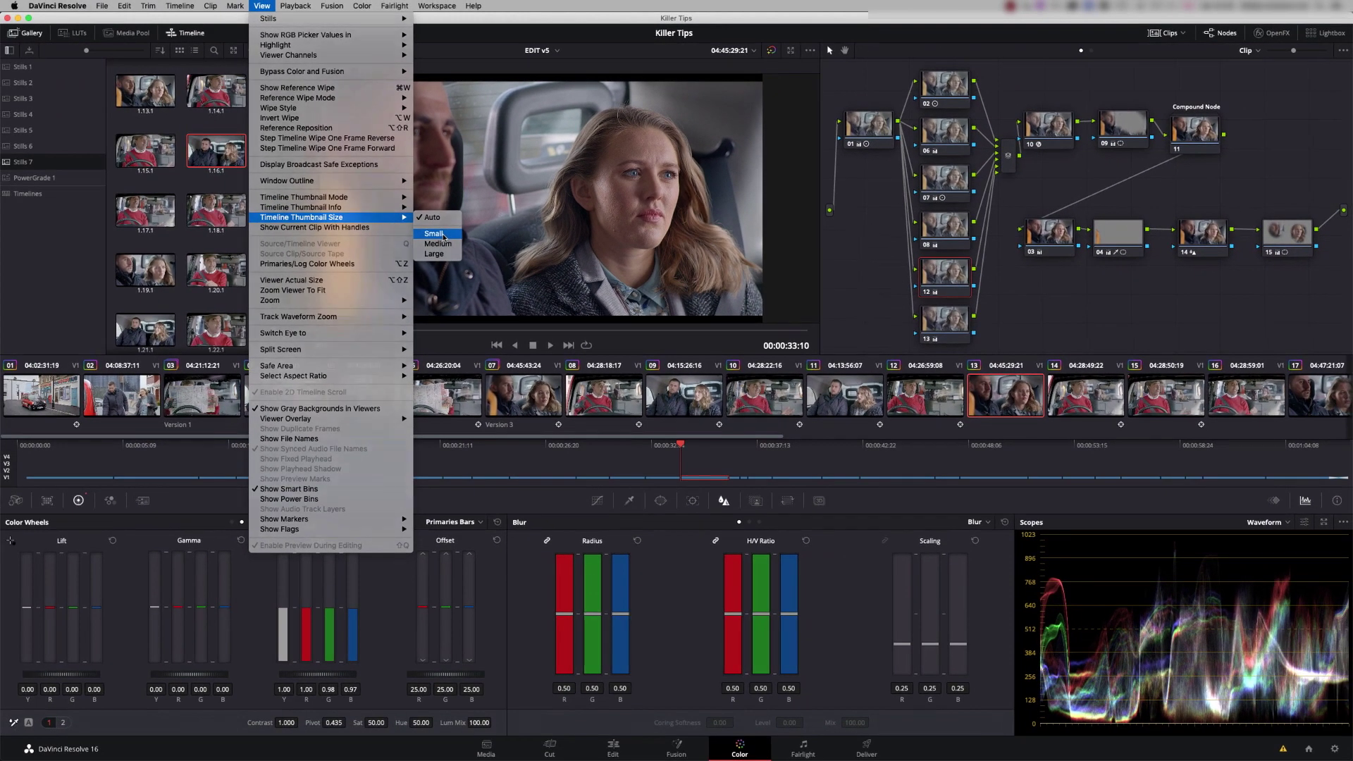
pyautogui.click(422, 252)
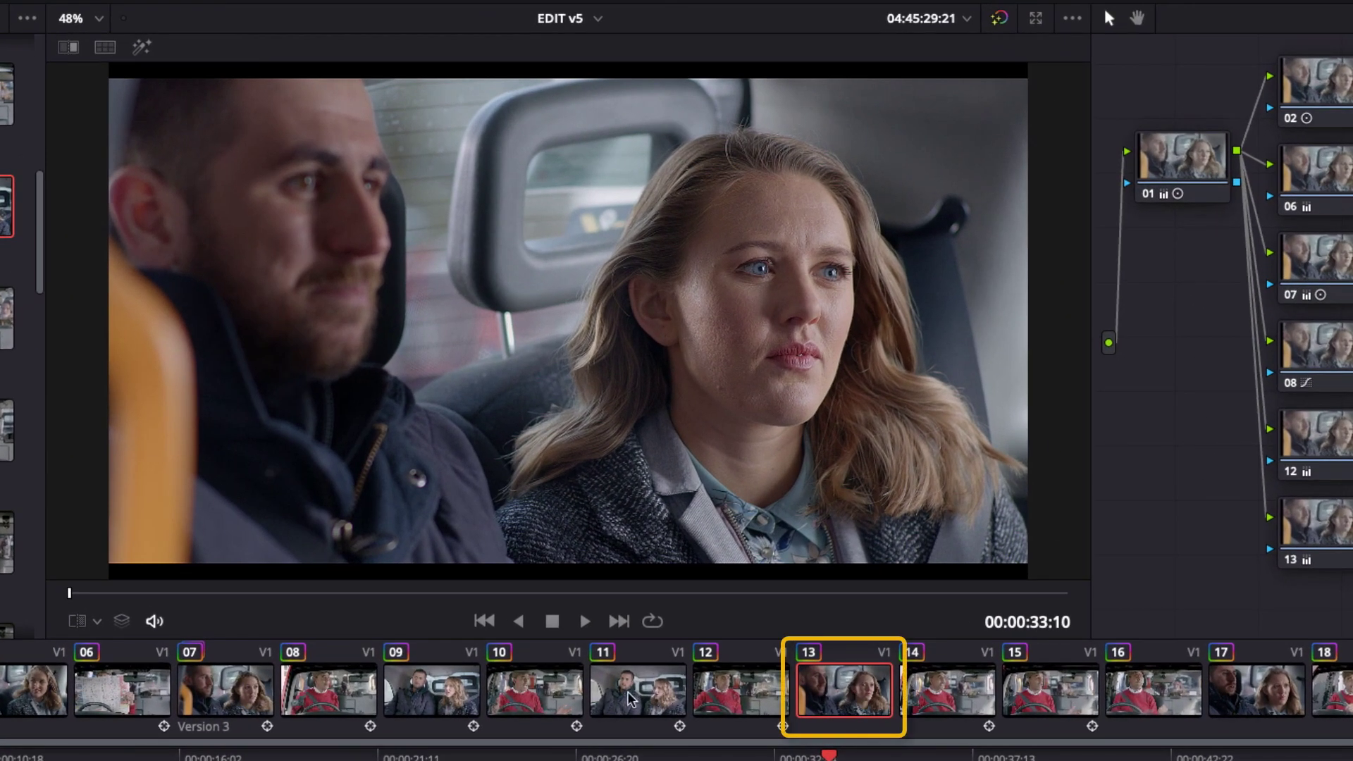
# With clip 13 current and clip 11 also selected, turn on the viewer's split screen
pyautogui.click(636, 701)
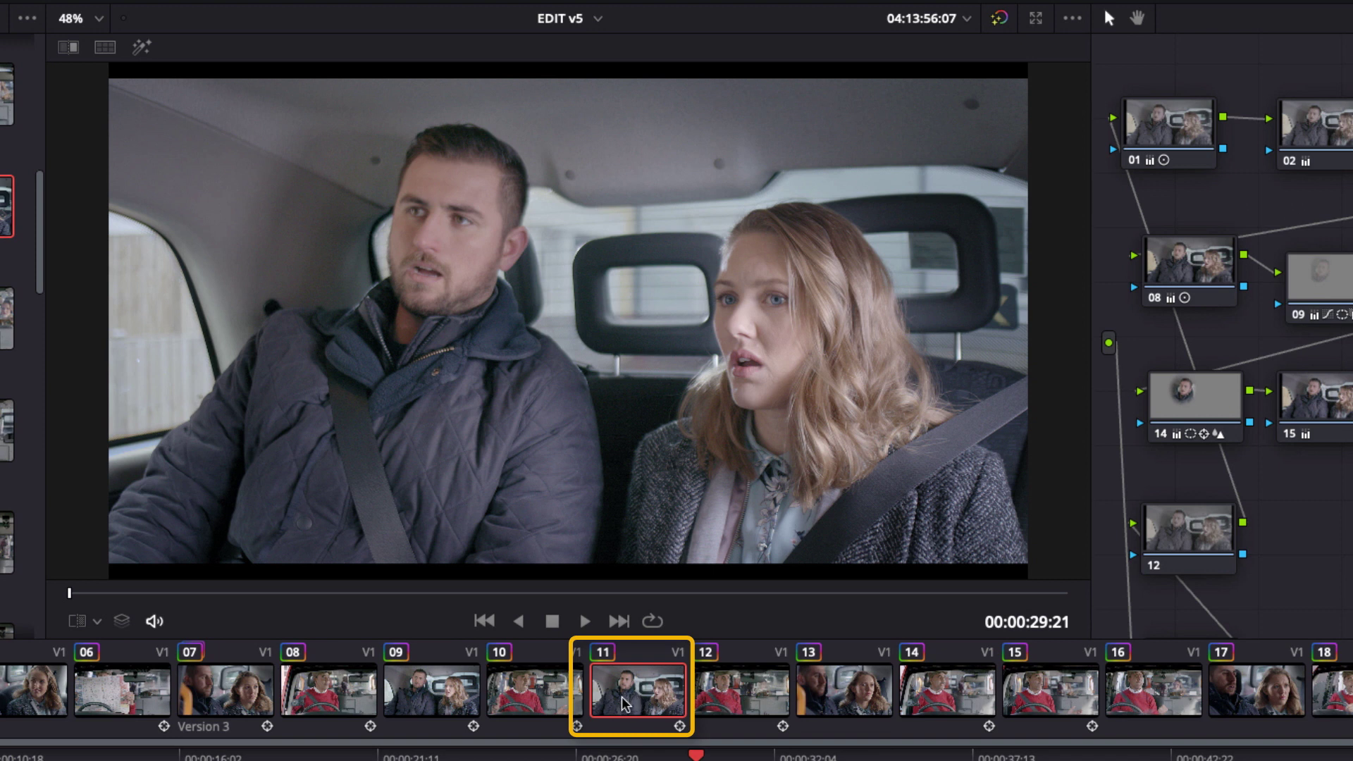
pyautogui.click(840, 692)
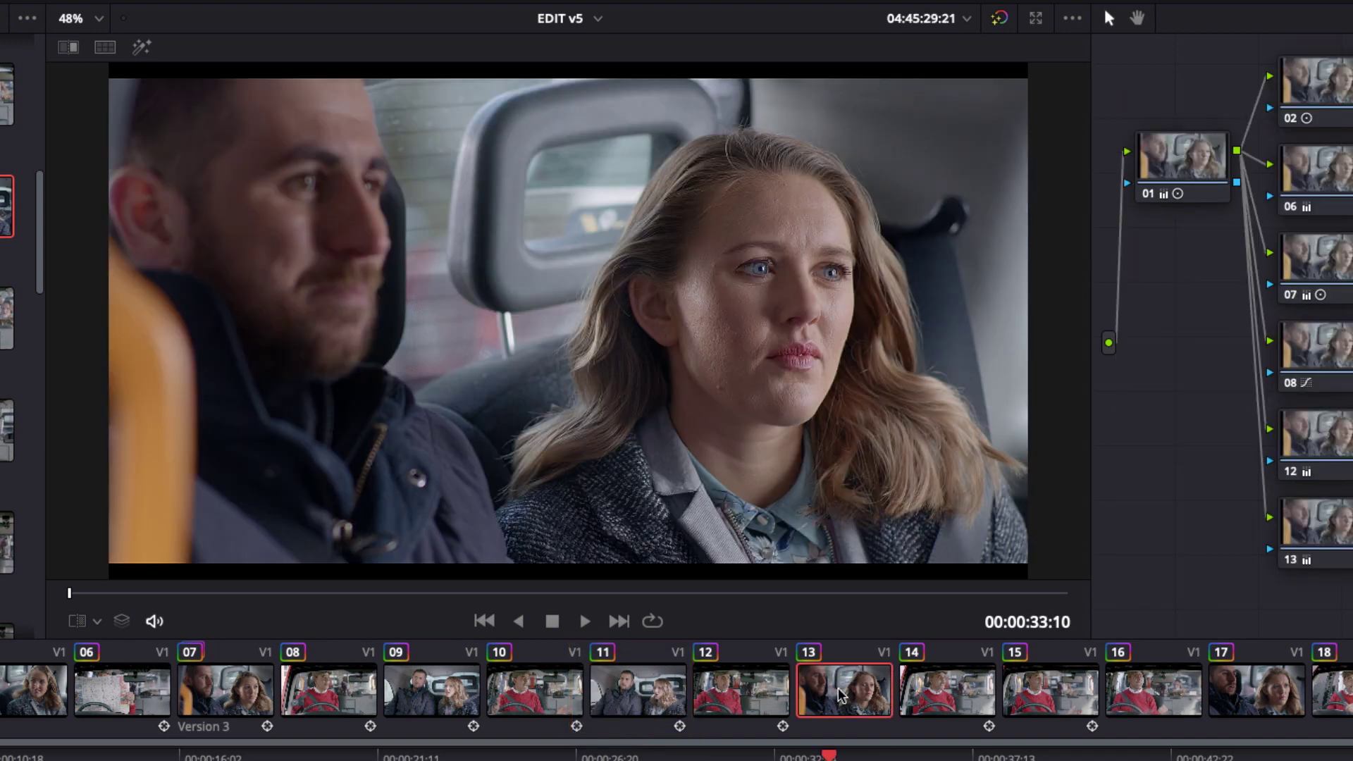
pyautogui.keyDown('super'); pyautogui.click(629, 698); pyautogui.keyUp('super')
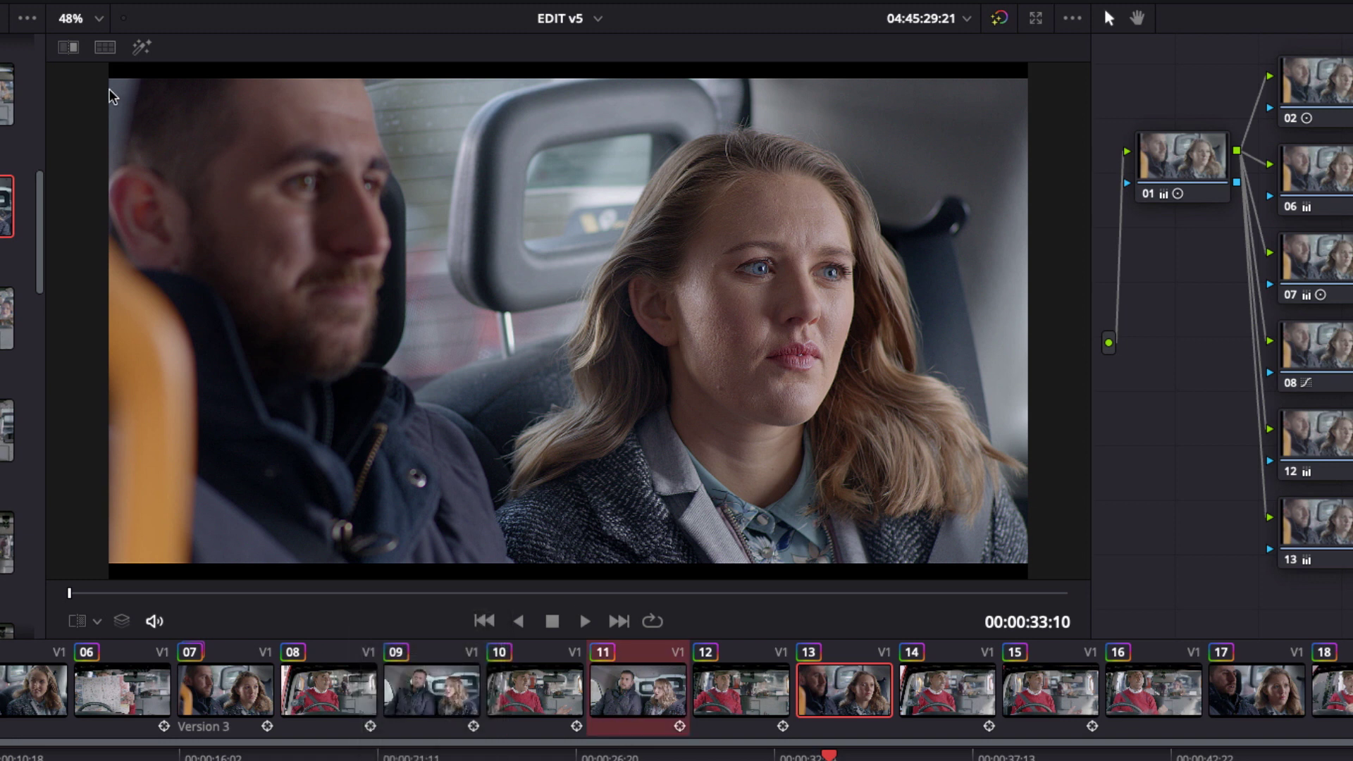
pyautogui.click(104, 48)
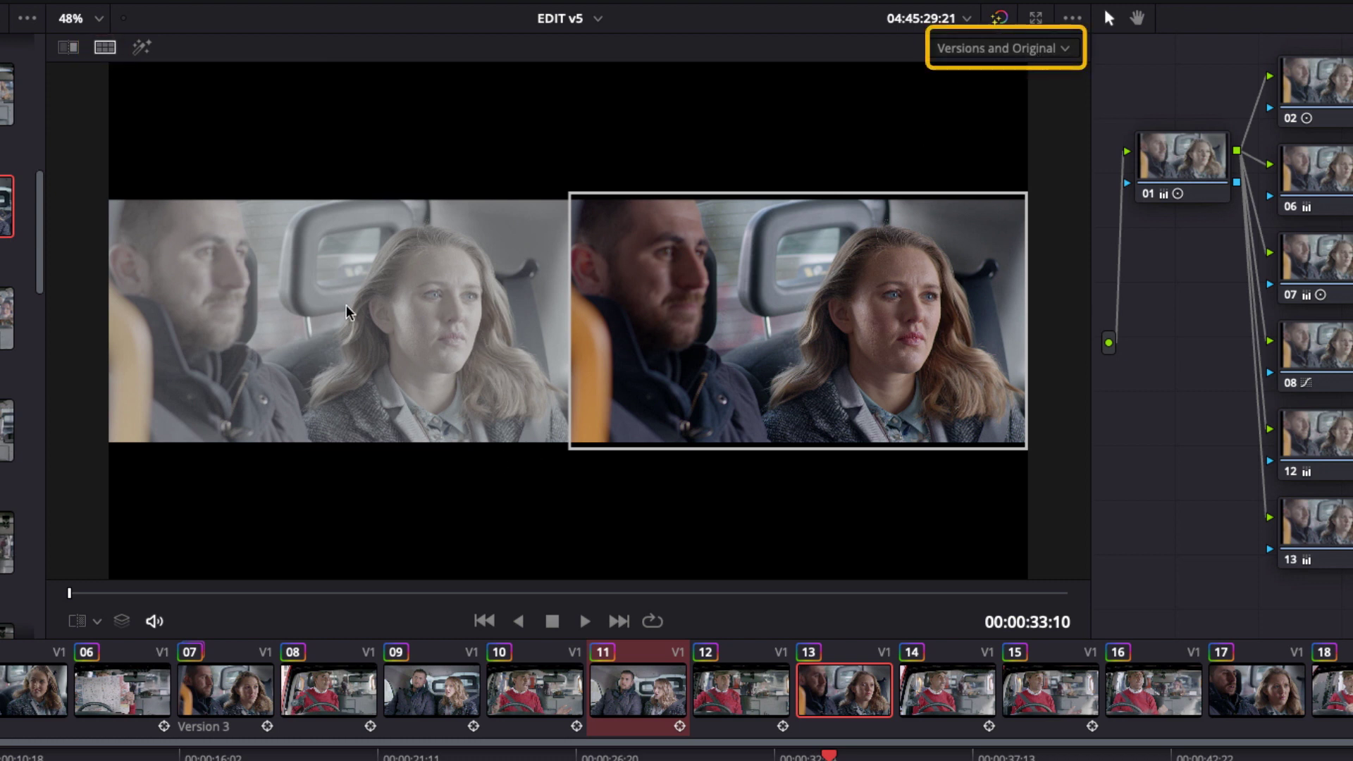
# Set split screen to Selected Clips and switch the scope to Parade and back to Waveform
pyautogui.click(1058, 46)
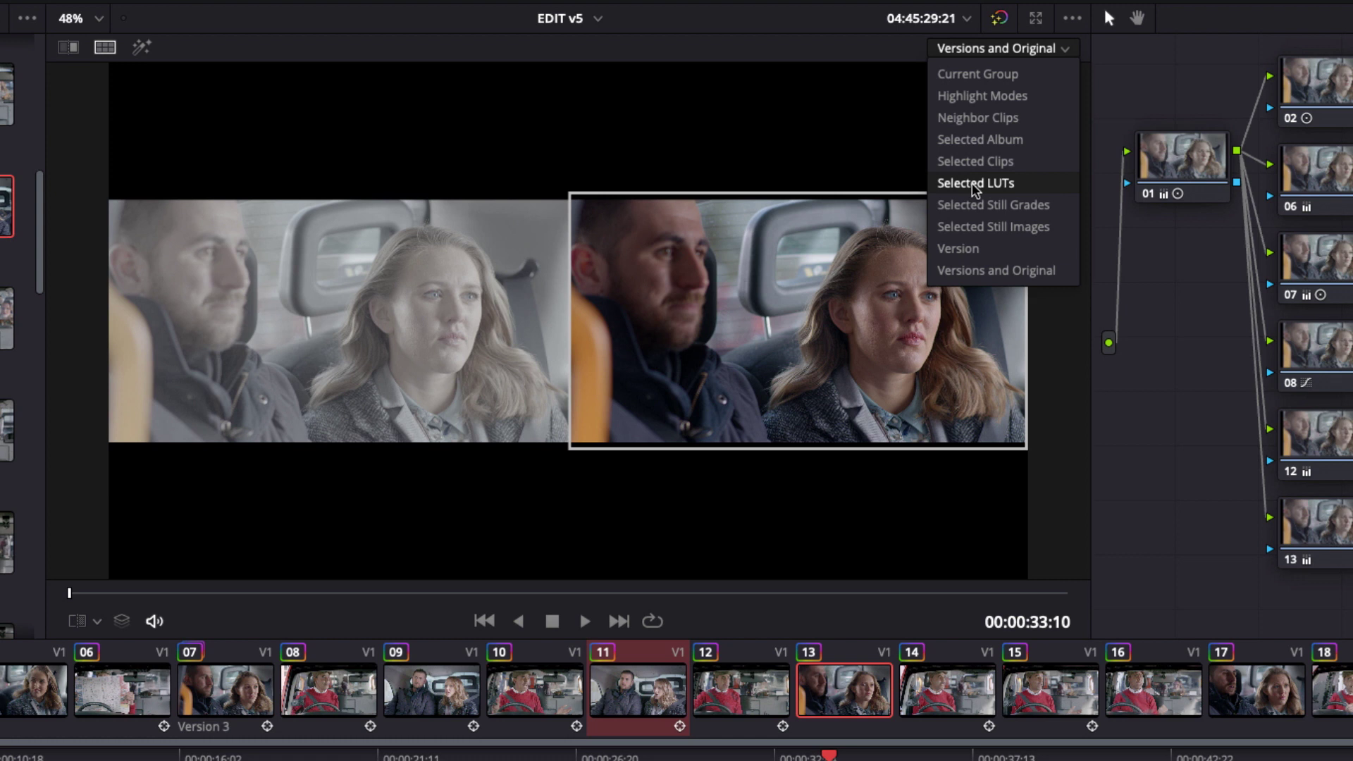
pyautogui.click(1018, 162)
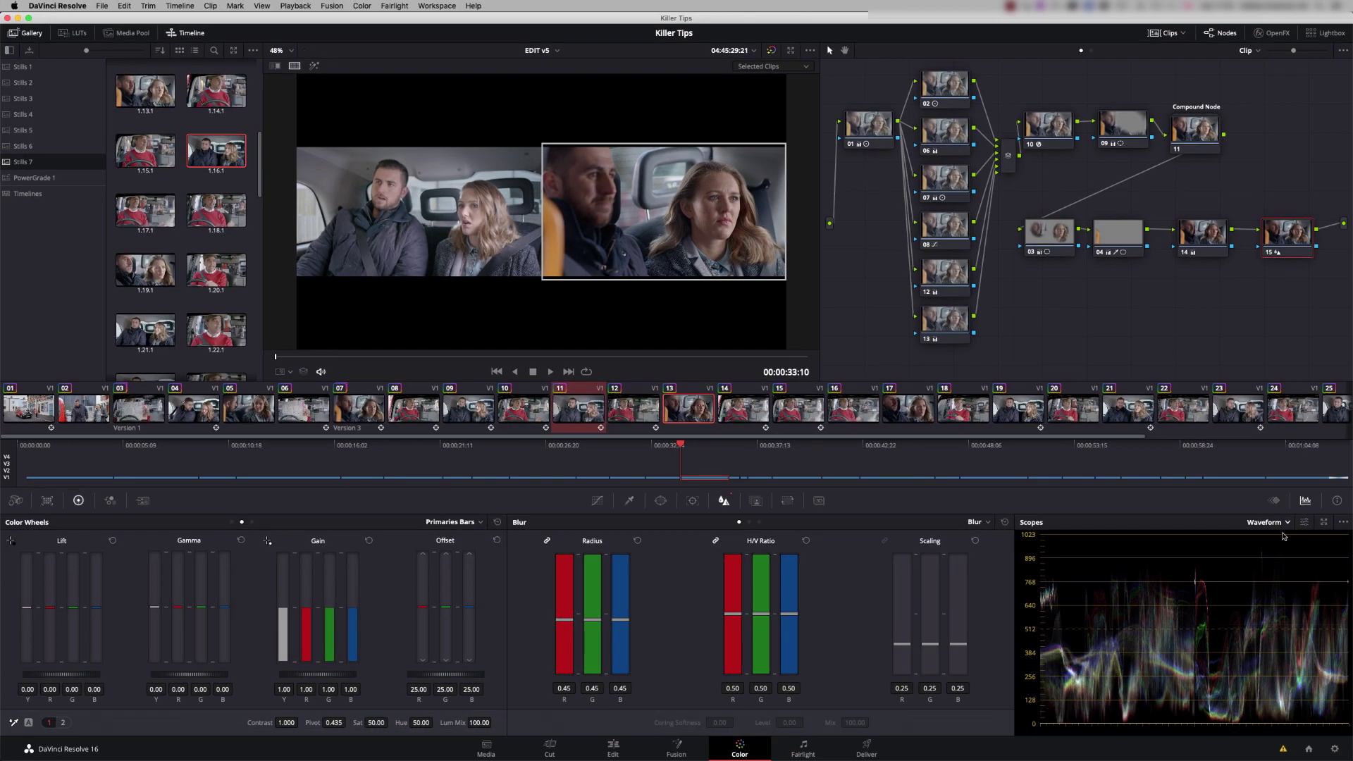
pyautogui.click(1282, 536)
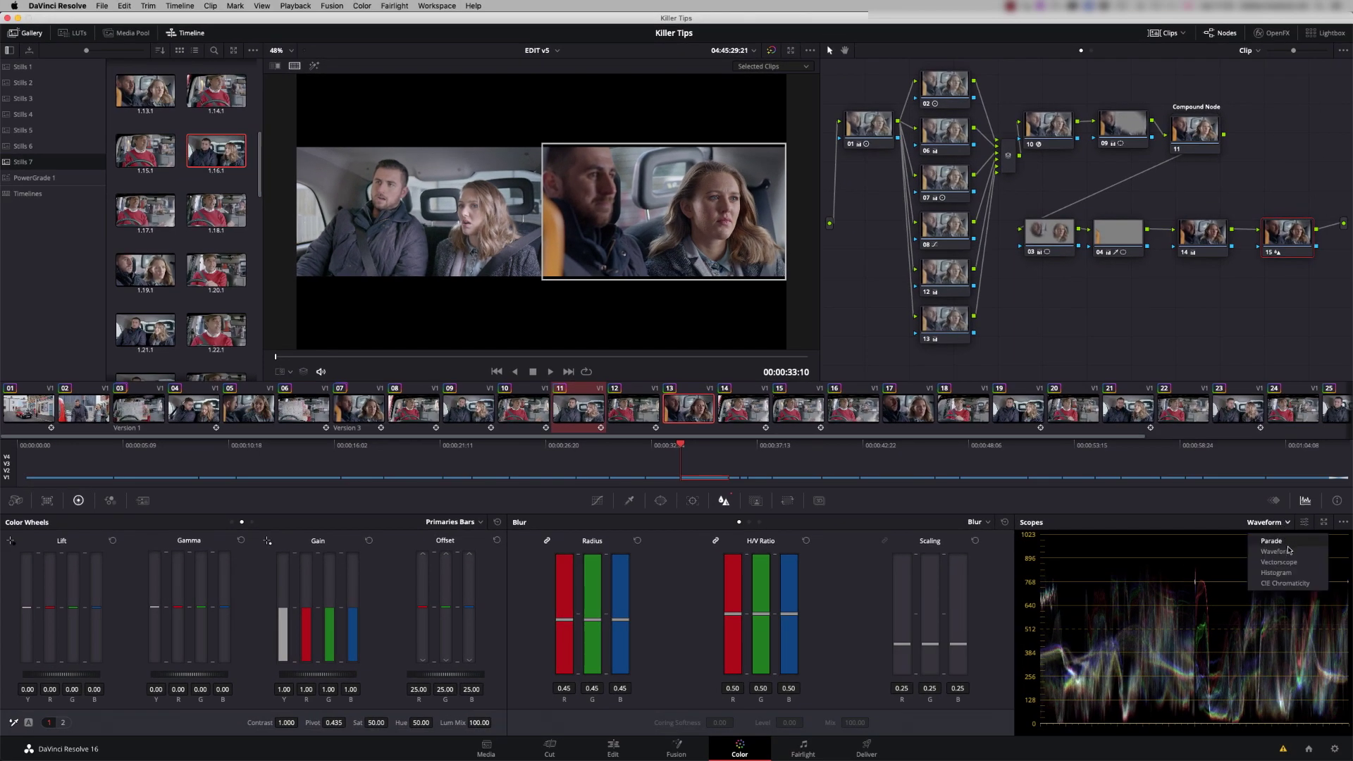
pyautogui.click(1266, 564)
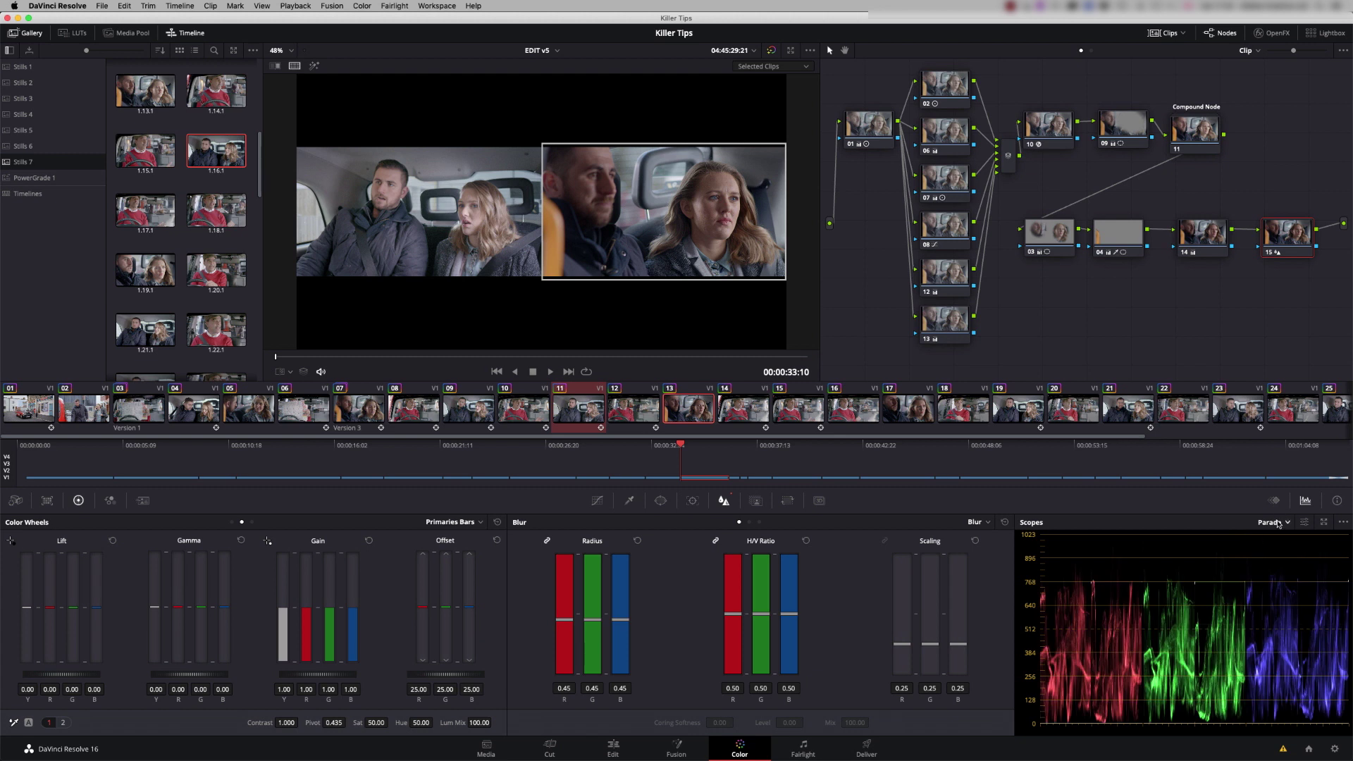
pyautogui.click(1281, 522)
pyautogui.click(1286, 552)
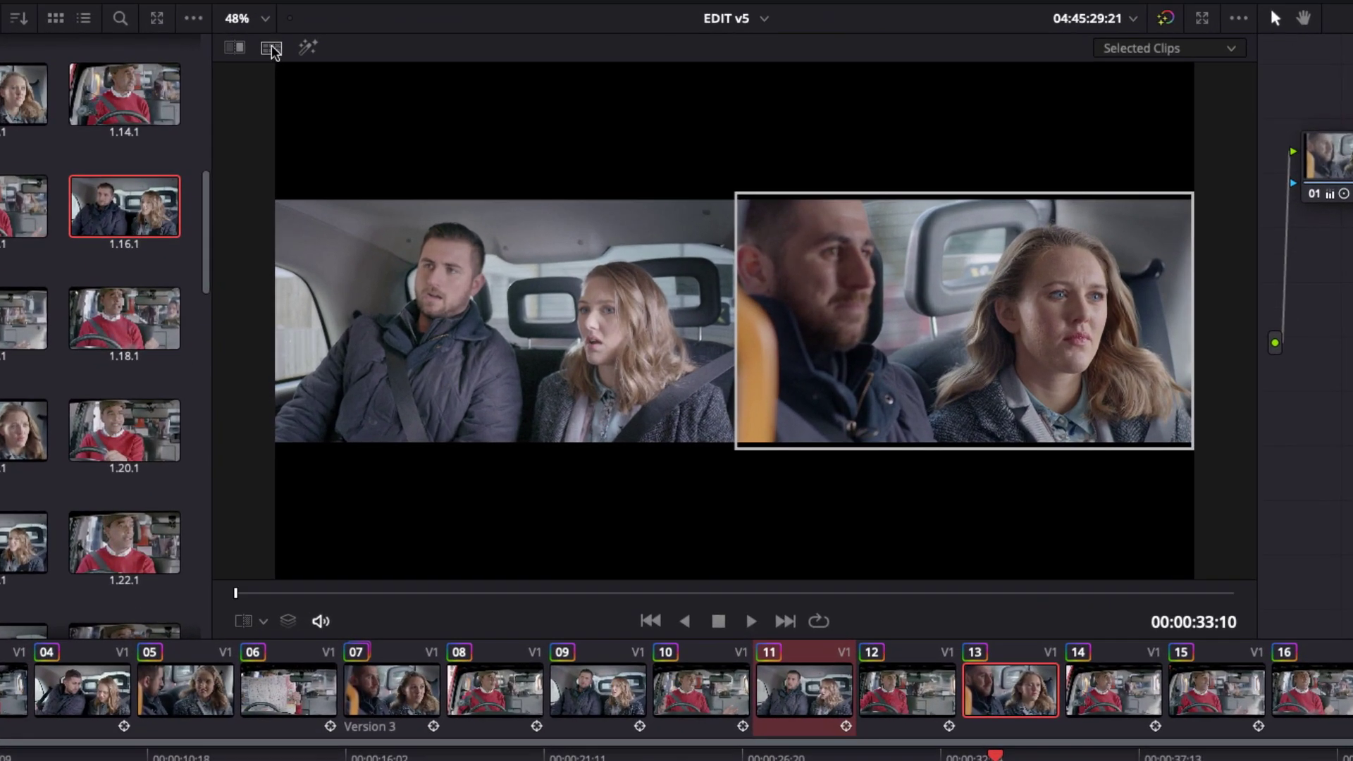
# Leave split screen, wipe still 1.16.1 over the clip, and drag the divider right
pyautogui.hotkey('ctrl', 'w')
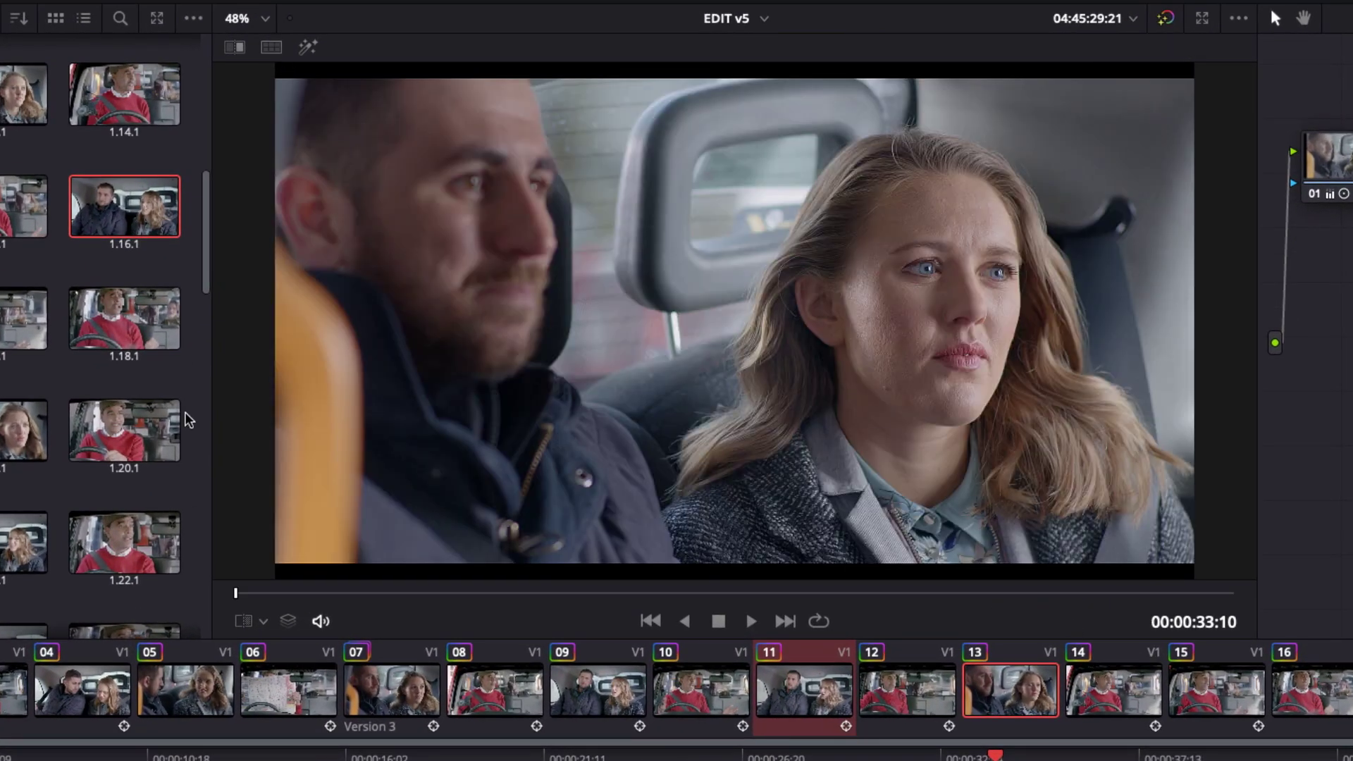
pyautogui.hotkey('ctrl', 'w')
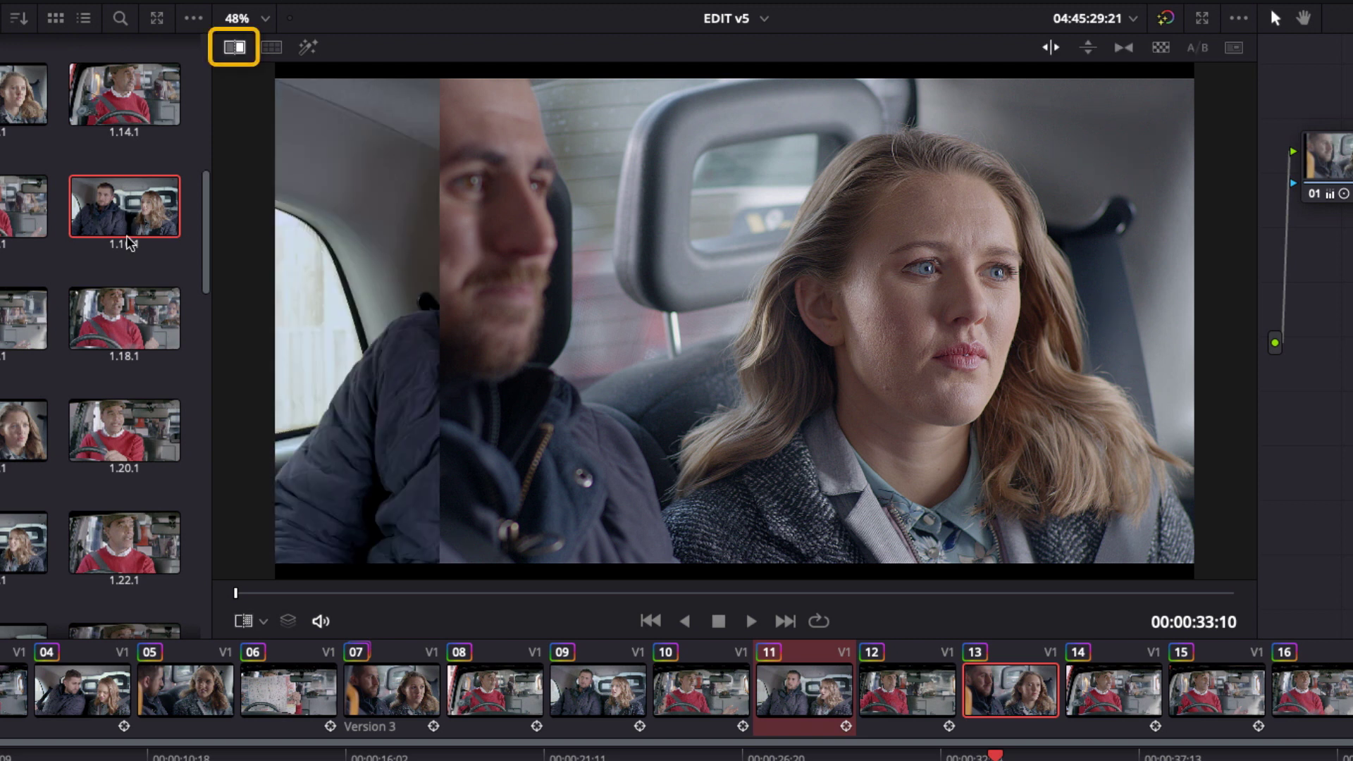
pyautogui.moveTo(469, 384); pyautogui.dragTo(697, 350)
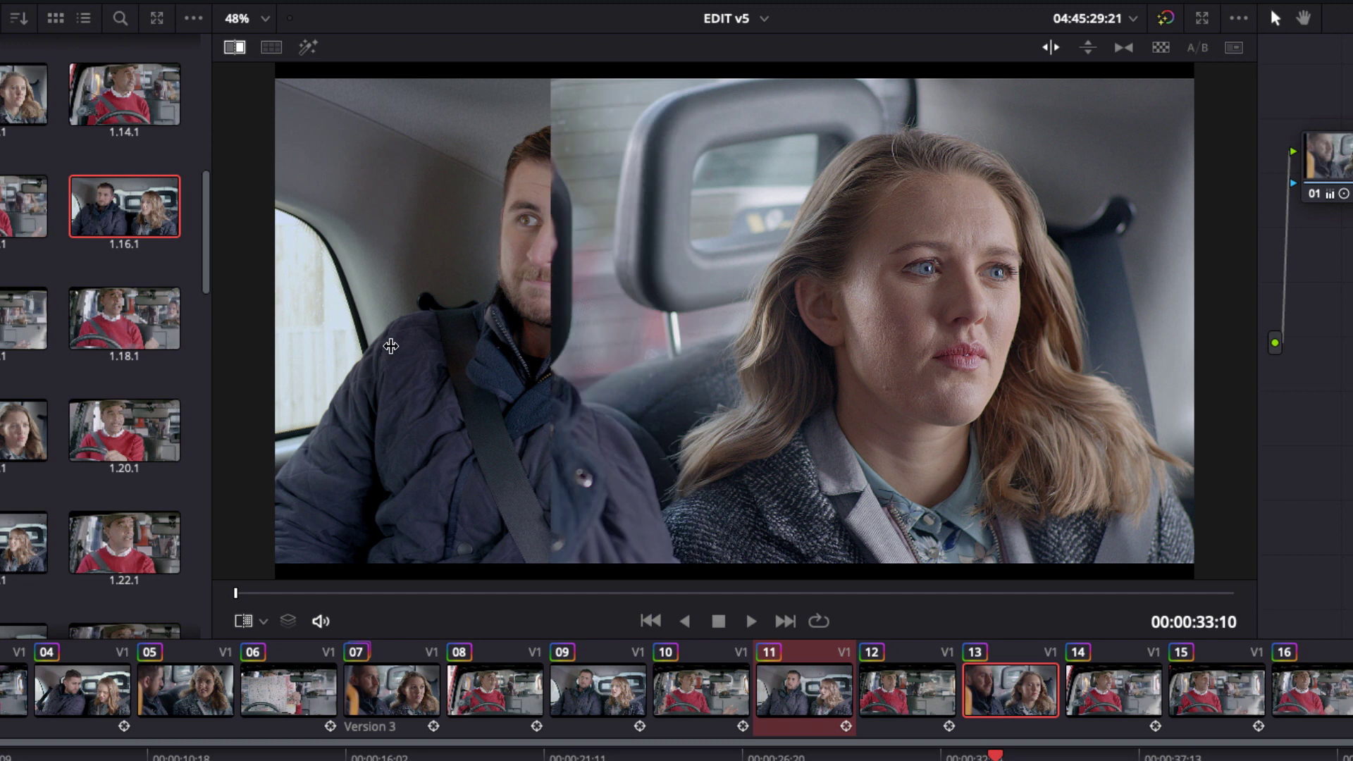
pyautogui.moveTo(414, 350); pyautogui.dragTo(714, 350)
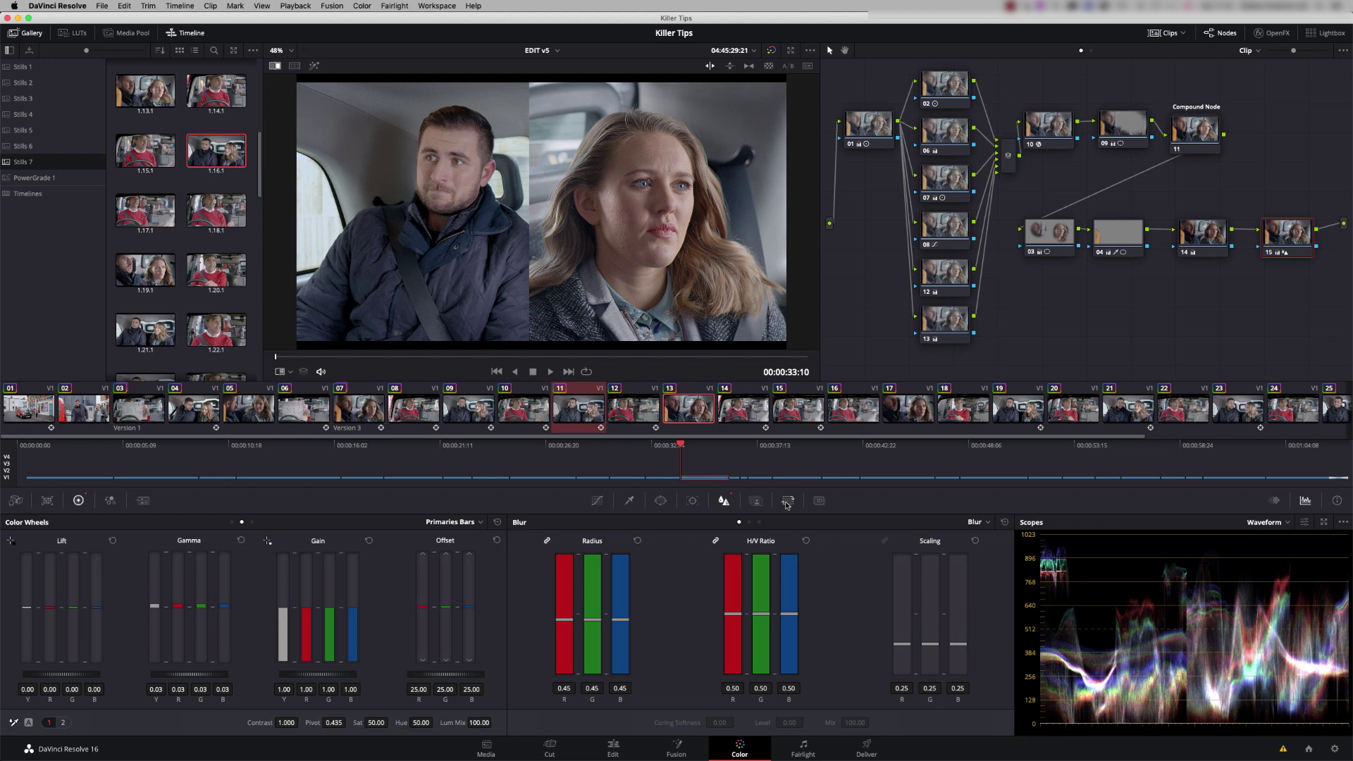
# Switch the Sizing palette to Reference Sizing, pan the still, then reset to Pan 0, Tilt 0, Zoom 1.000
pyautogui.click(866, 570)
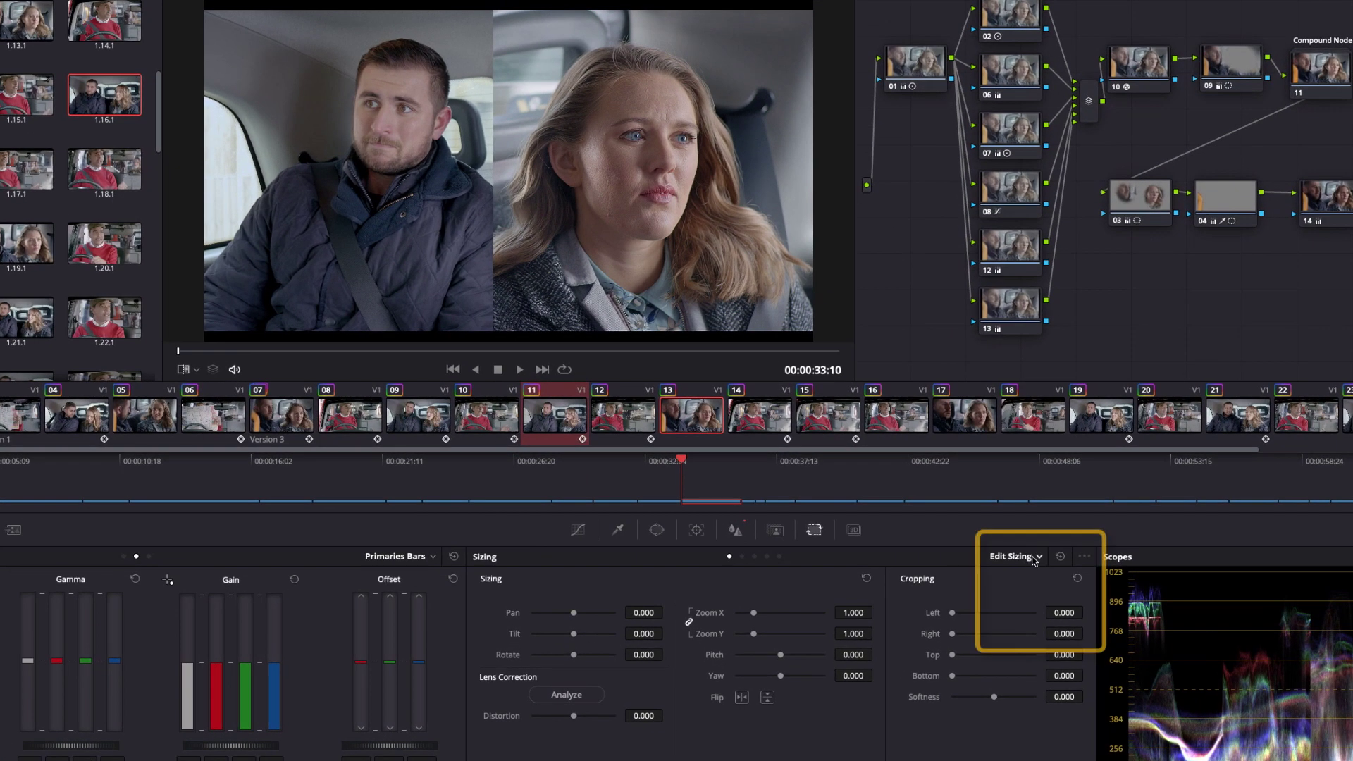
pyautogui.click(951, 522)
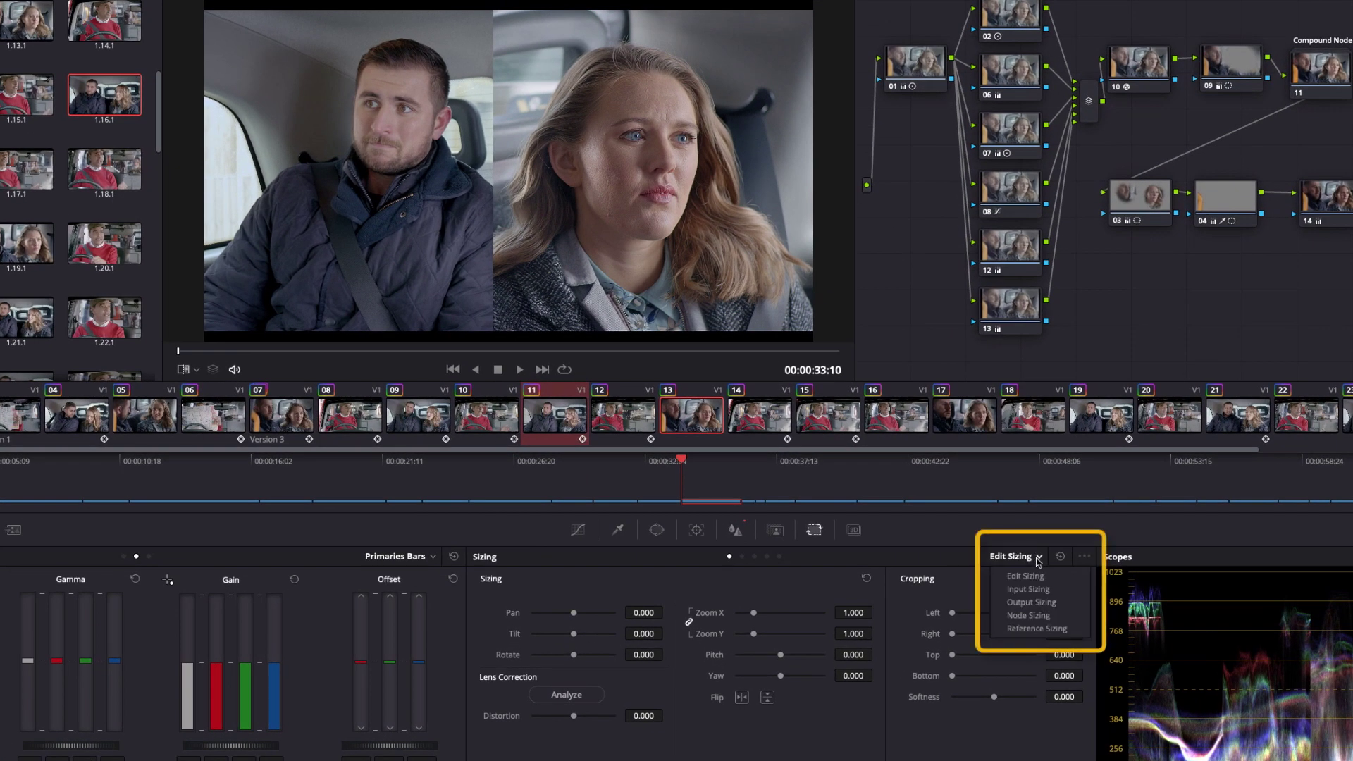
pyautogui.click(1041, 632)
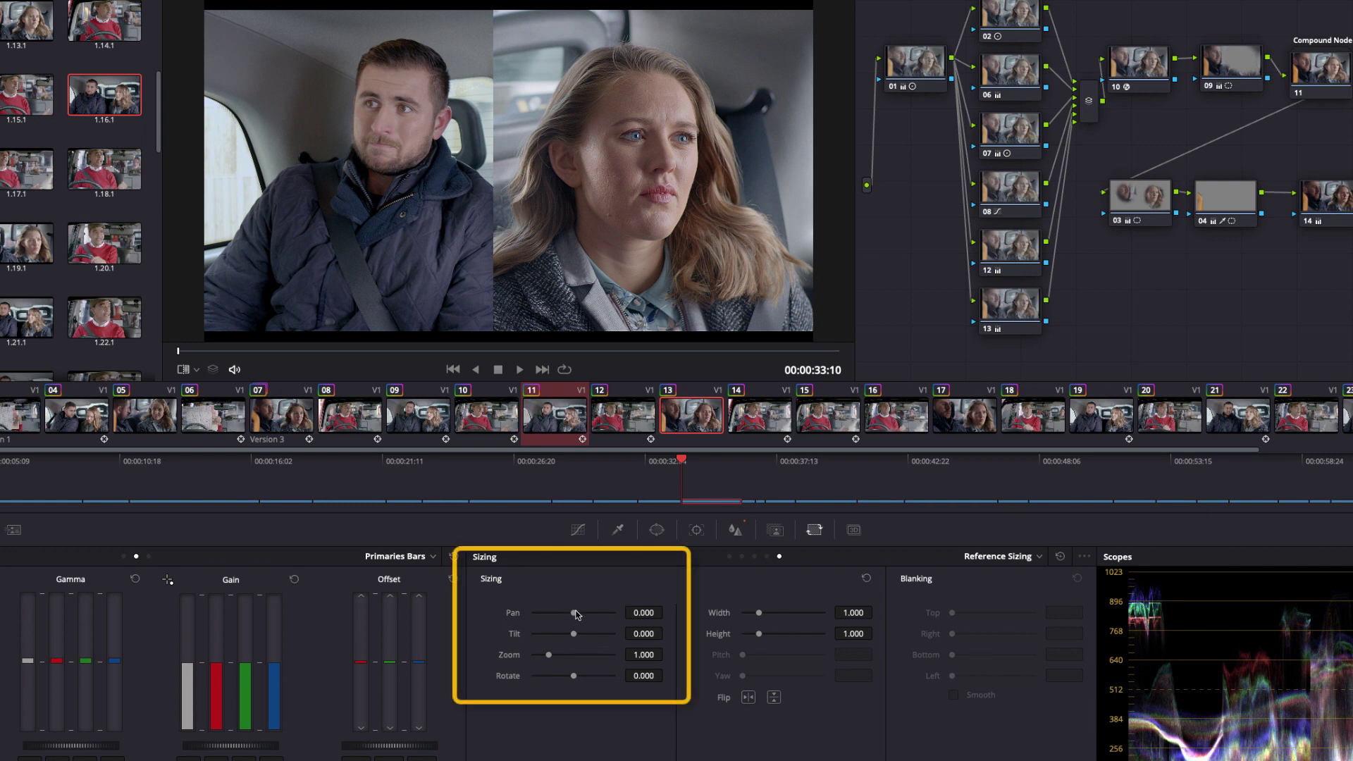
pyautogui.moveTo(576, 613); pyautogui.dragTo(595, 584)
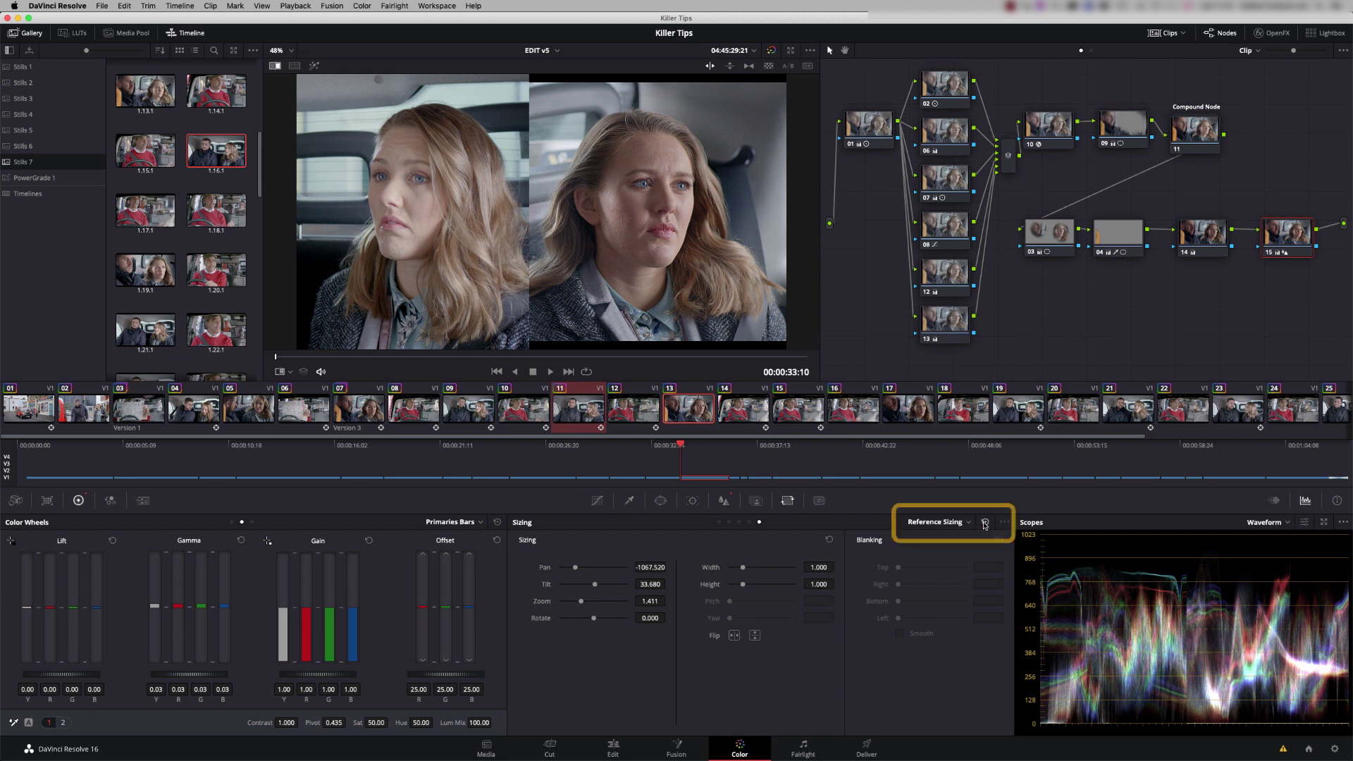
pyautogui.click(985, 522)
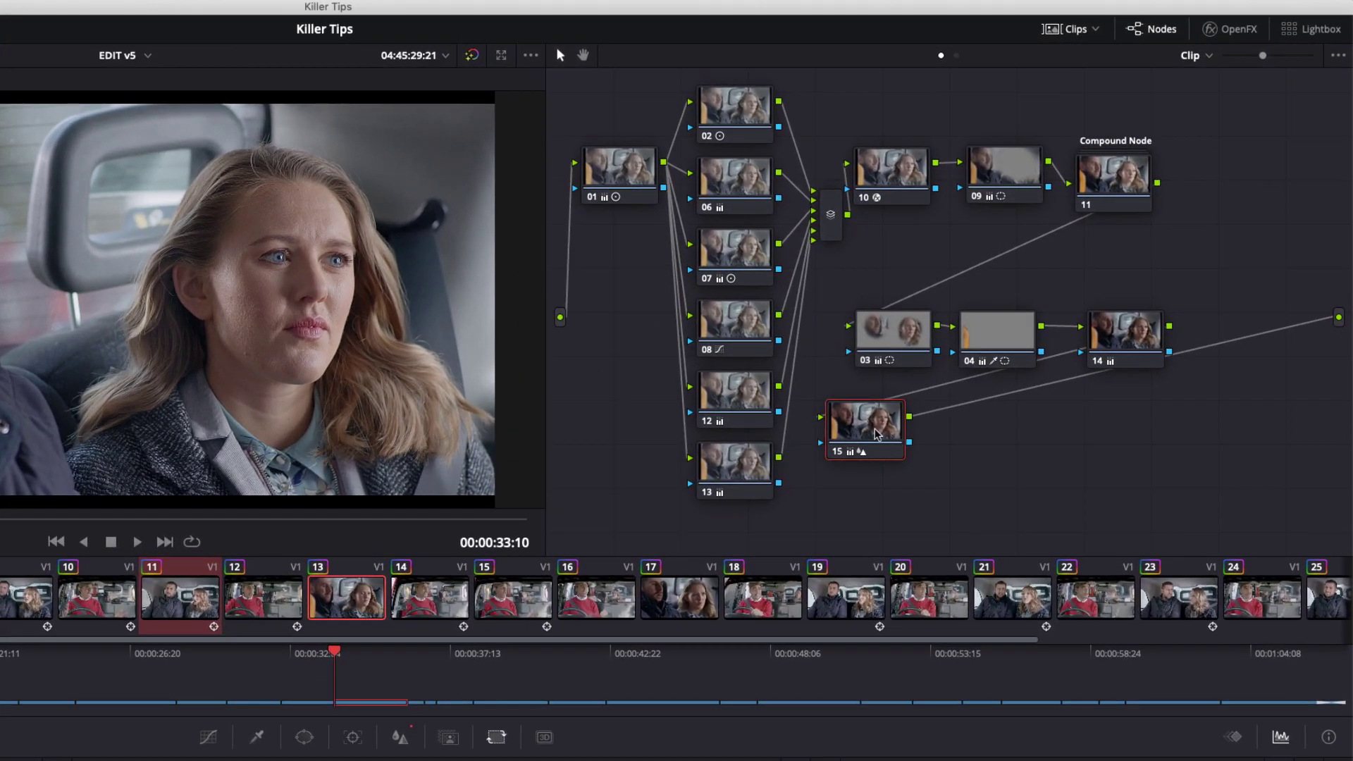
# Add serial node 16 after node 15 in the node graph
pyautogui.rightClick(877, 433)
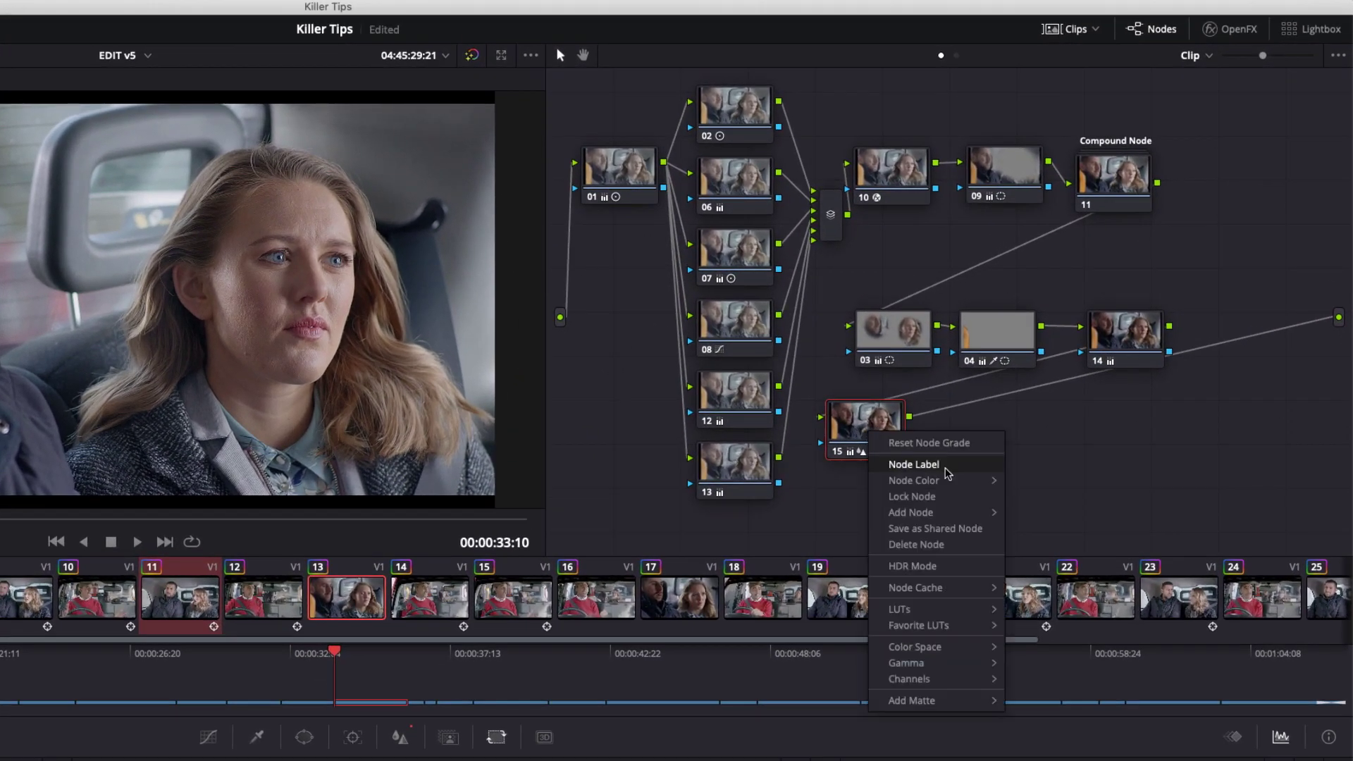
pyautogui.moveTo(916, 512)
pyautogui.click(1107, 520)
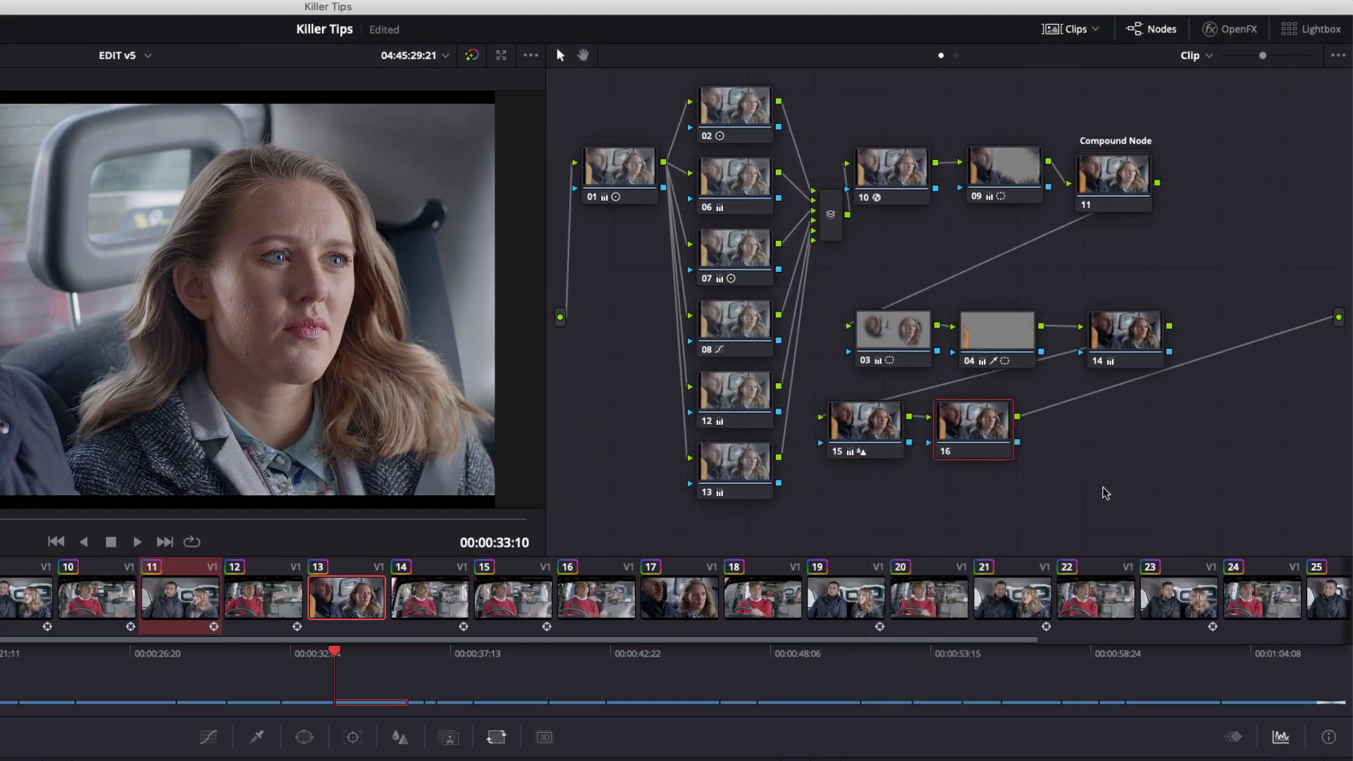
# Show the OpenFX library with ResolveFX Light expanded and Refine, Revival and Sharpen collapsed
pyautogui.click(1233, 35)
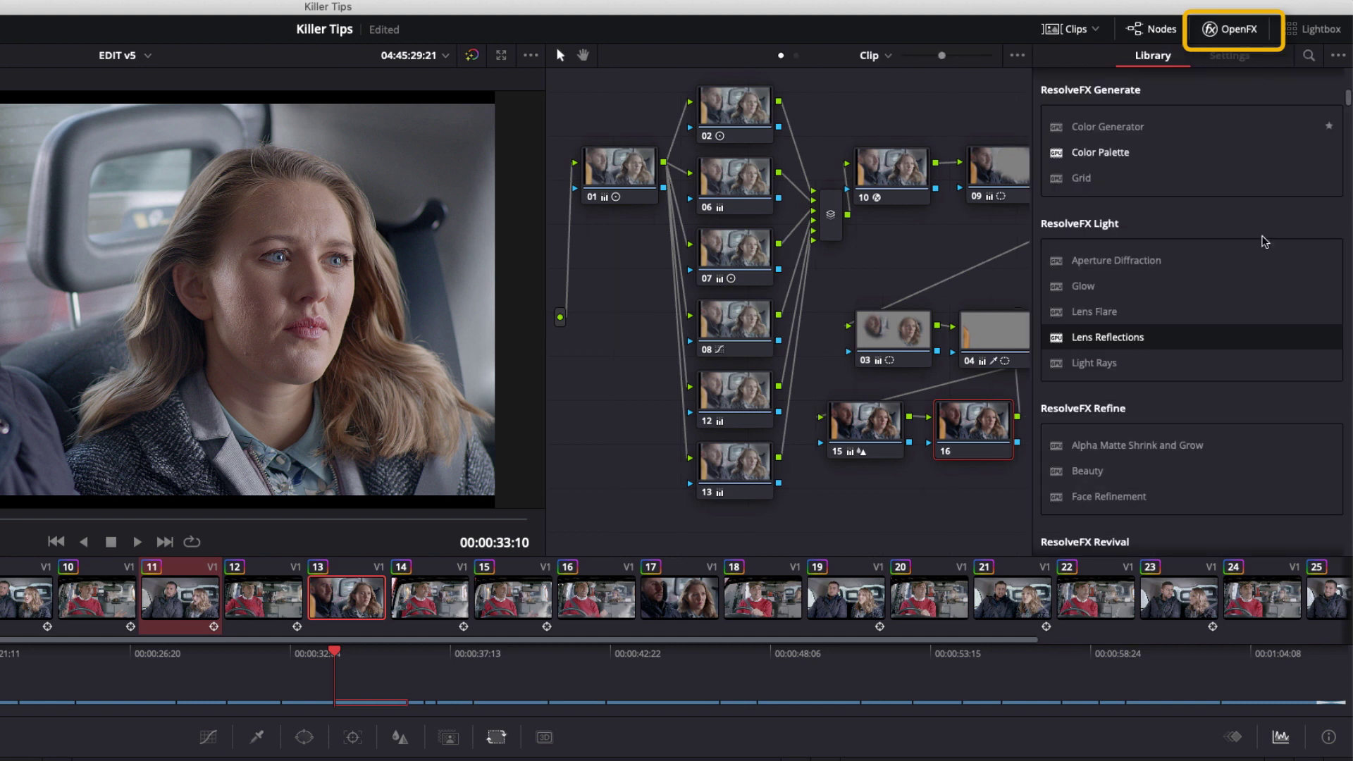
pyautogui.scroll(2, 1191, 303)
pyautogui.scroll(-4, 1191, 303)
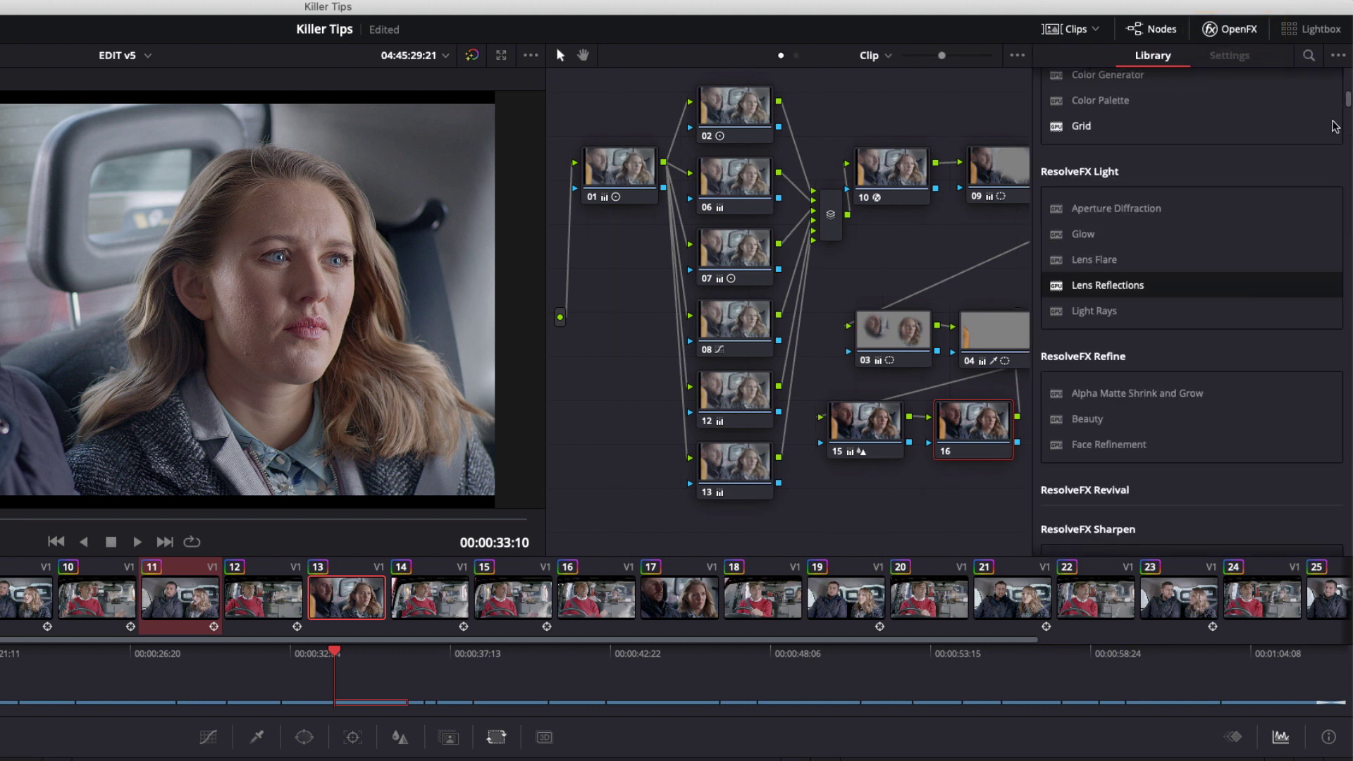
pyautogui.click(1318, 173)
pyautogui.click(1317, 209)
pyautogui.click(1319, 251)
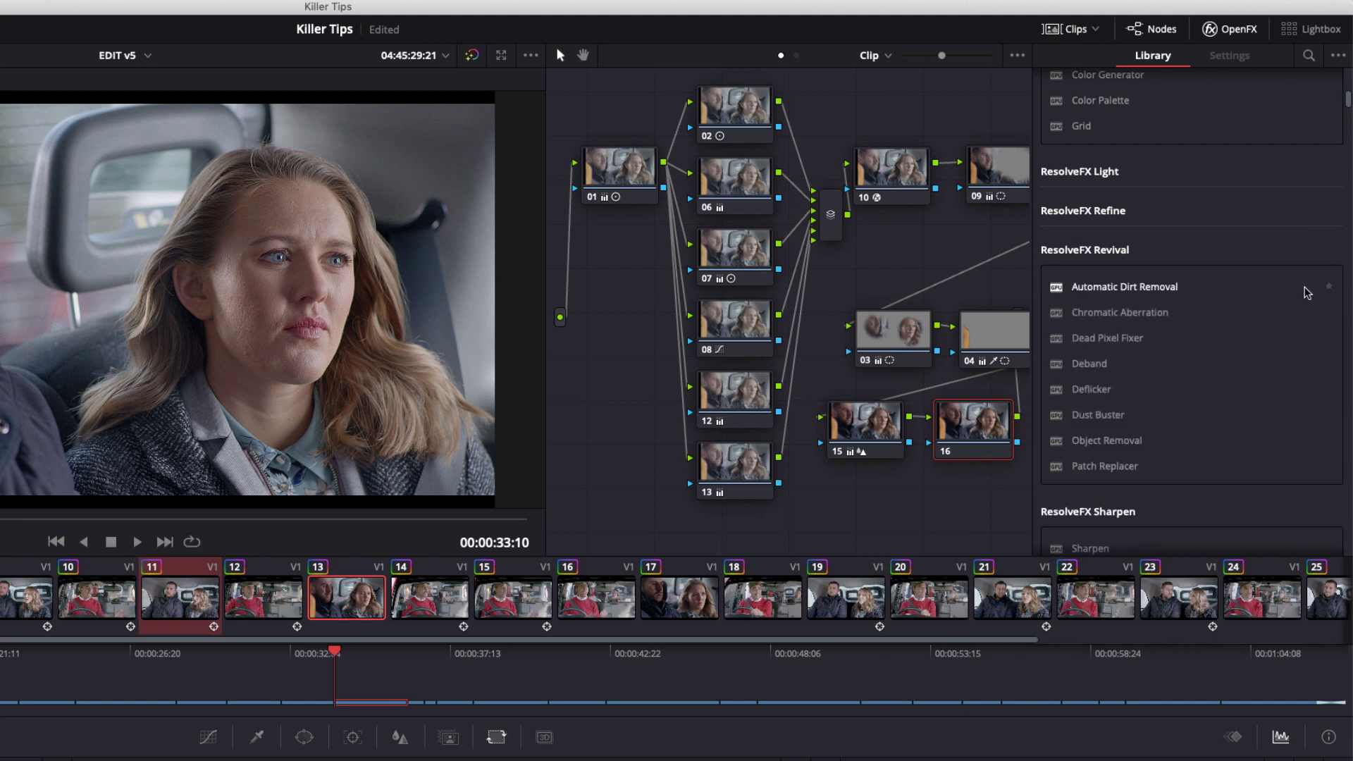
pyautogui.click(1320, 251)
pyautogui.click(1322, 290)
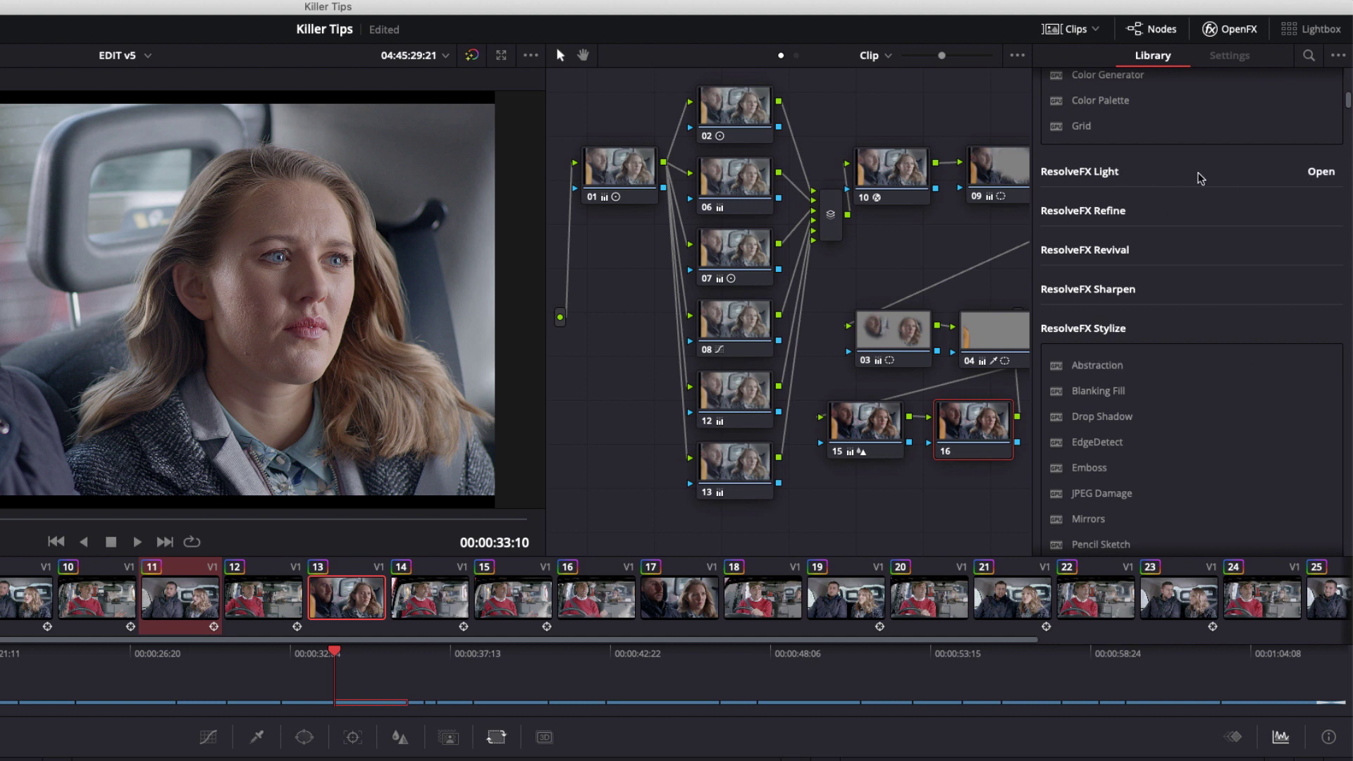
pyautogui.click(1317, 173)
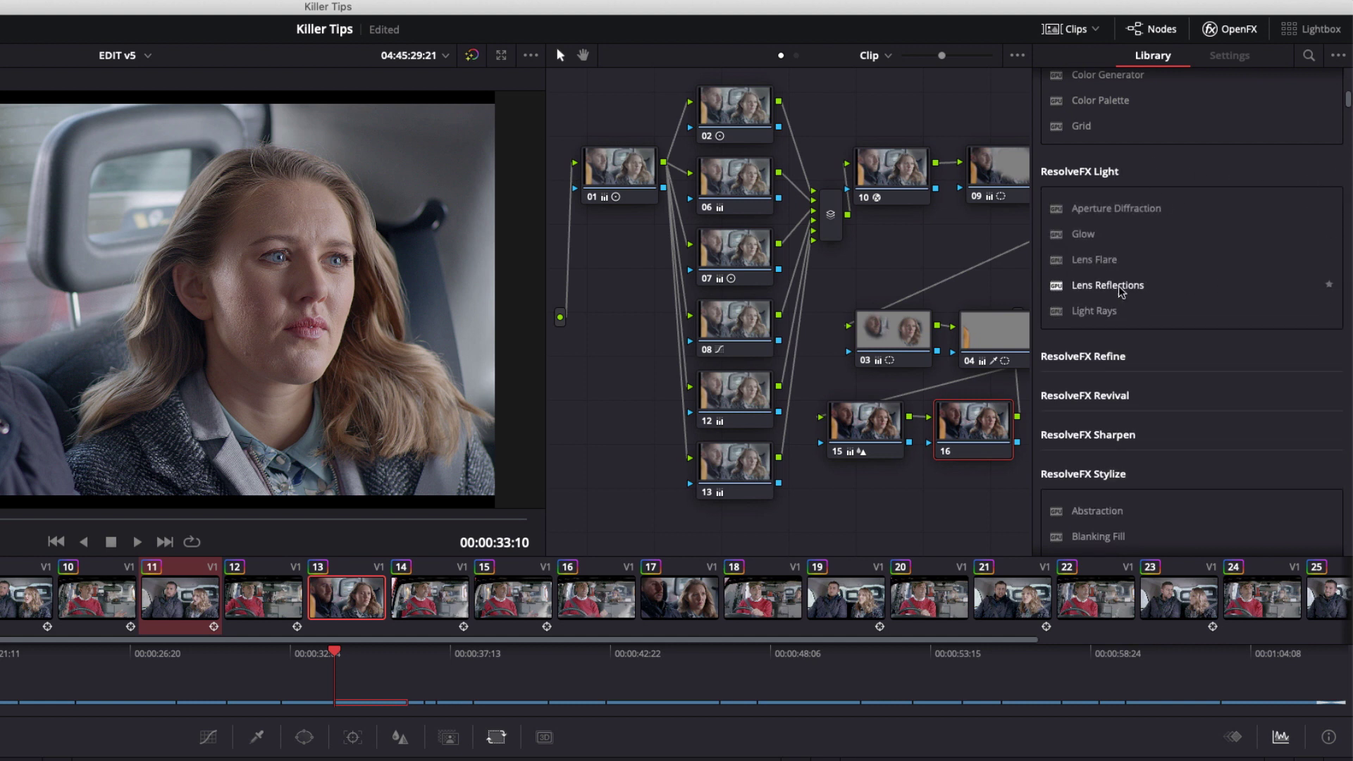
# Apply Lens Reflections to node 16 with Reflection 1 Brightness 1.255, checking it in the enlarged viewer
pyautogui.moveTo(1116, 286); pyautogui.dragTo(975, 429)
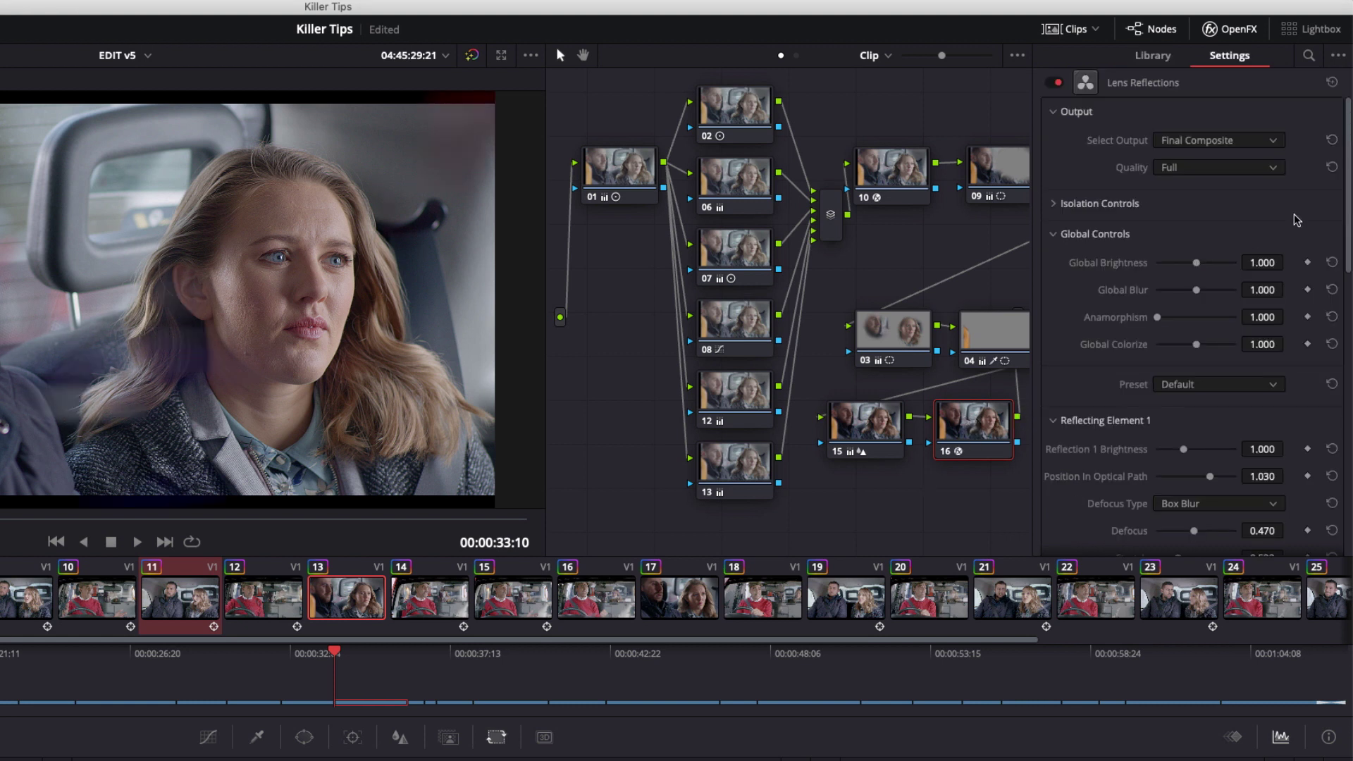
pyautogui.scroll(-8, 1347, 219)
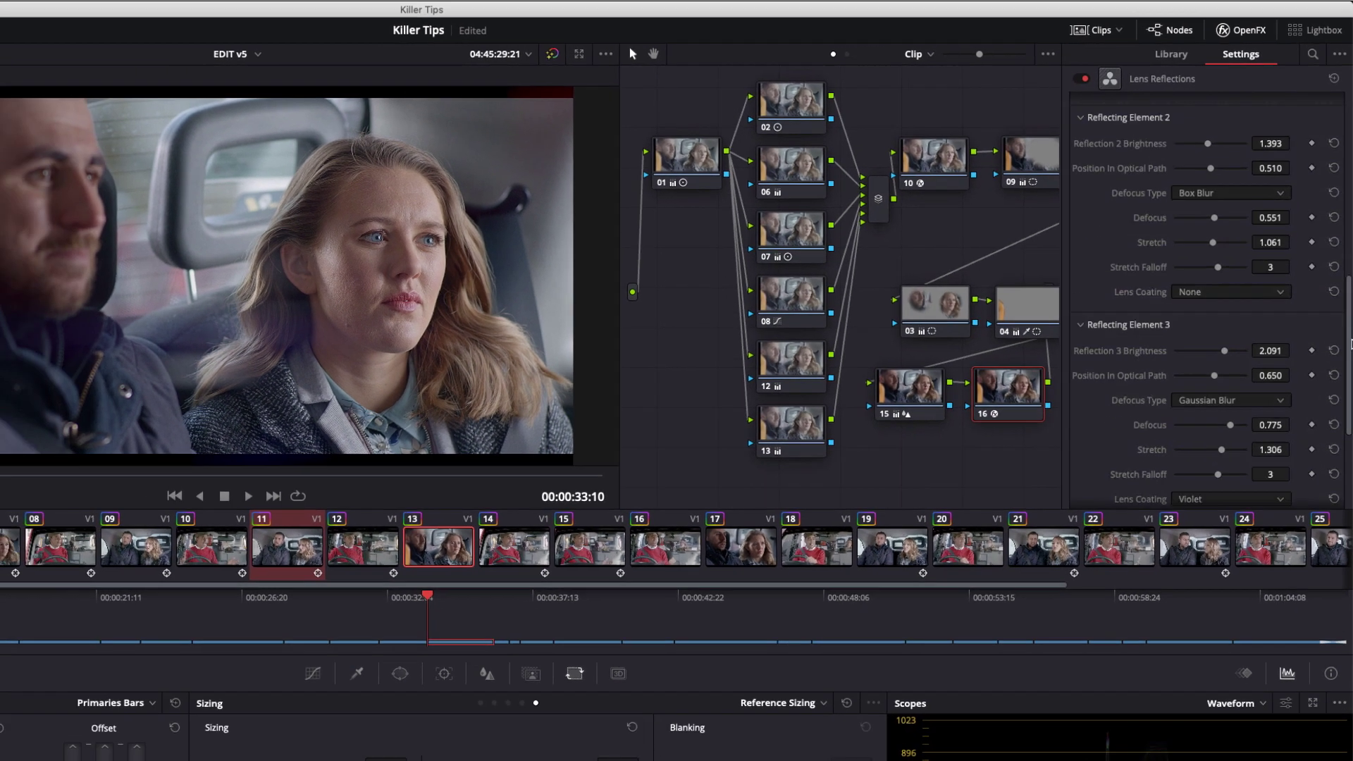
pyautogui.scroll(8, 1347, 219)
pyautogui.hotkey('shift', 'f')
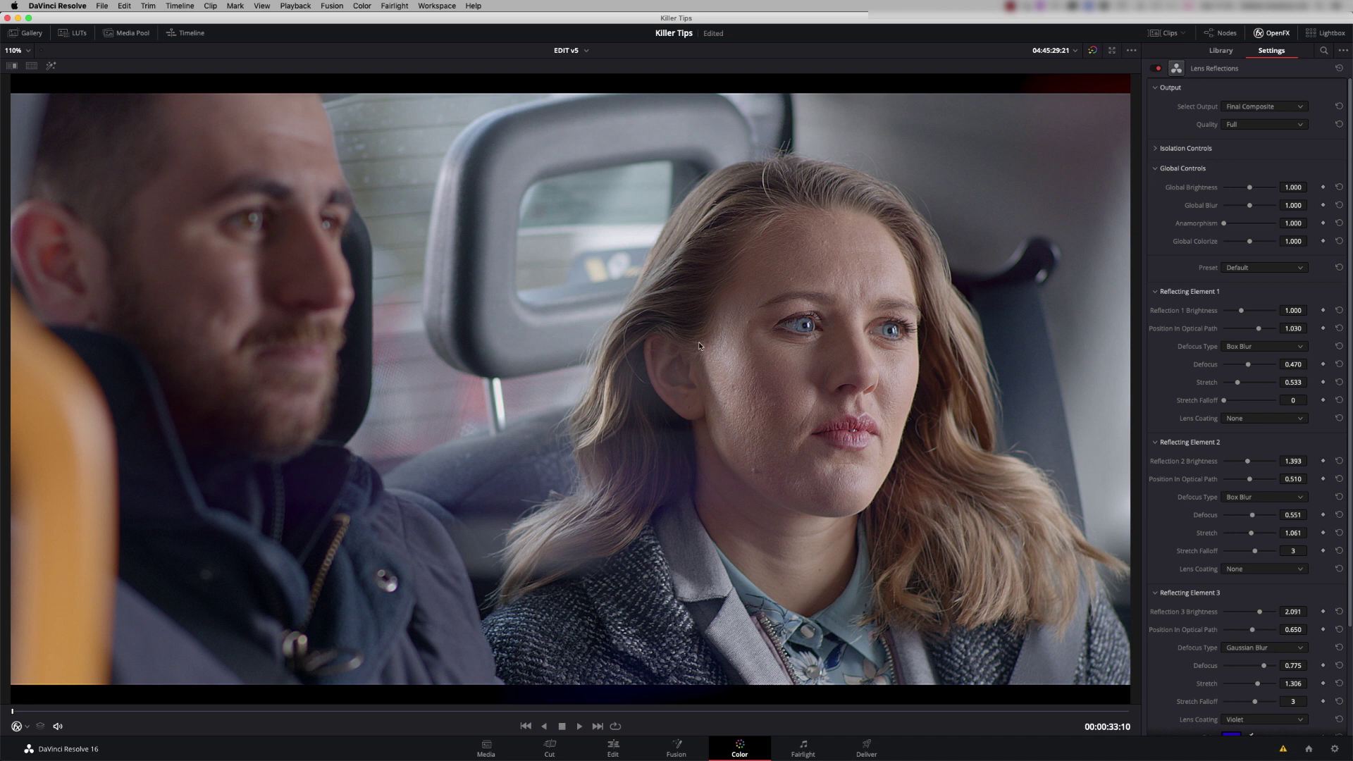
pyautogui.scroll(-5, 1348, 219)
pyautogui.scroll(5, 1348, 211)
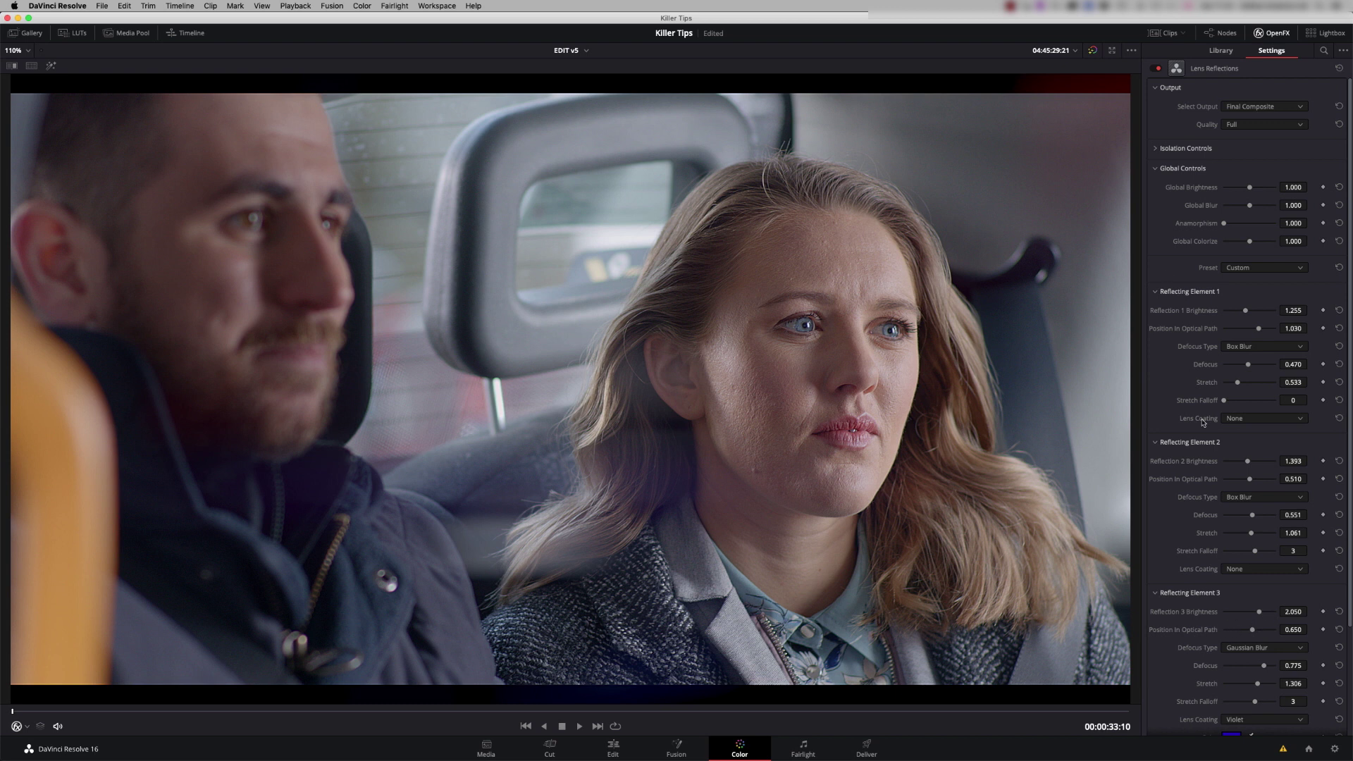
pyautogui.click(1222, 33)
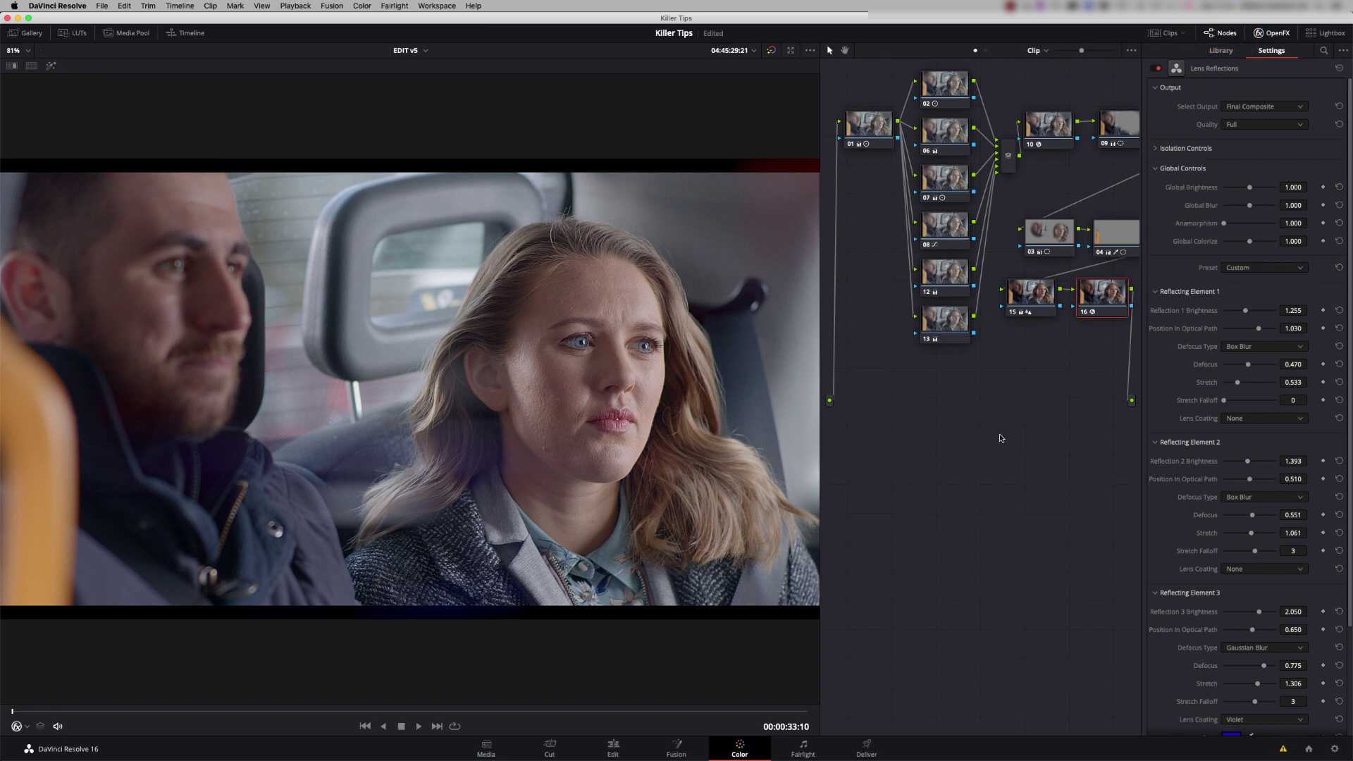
pyautogui.hotkey('shift', 'f')
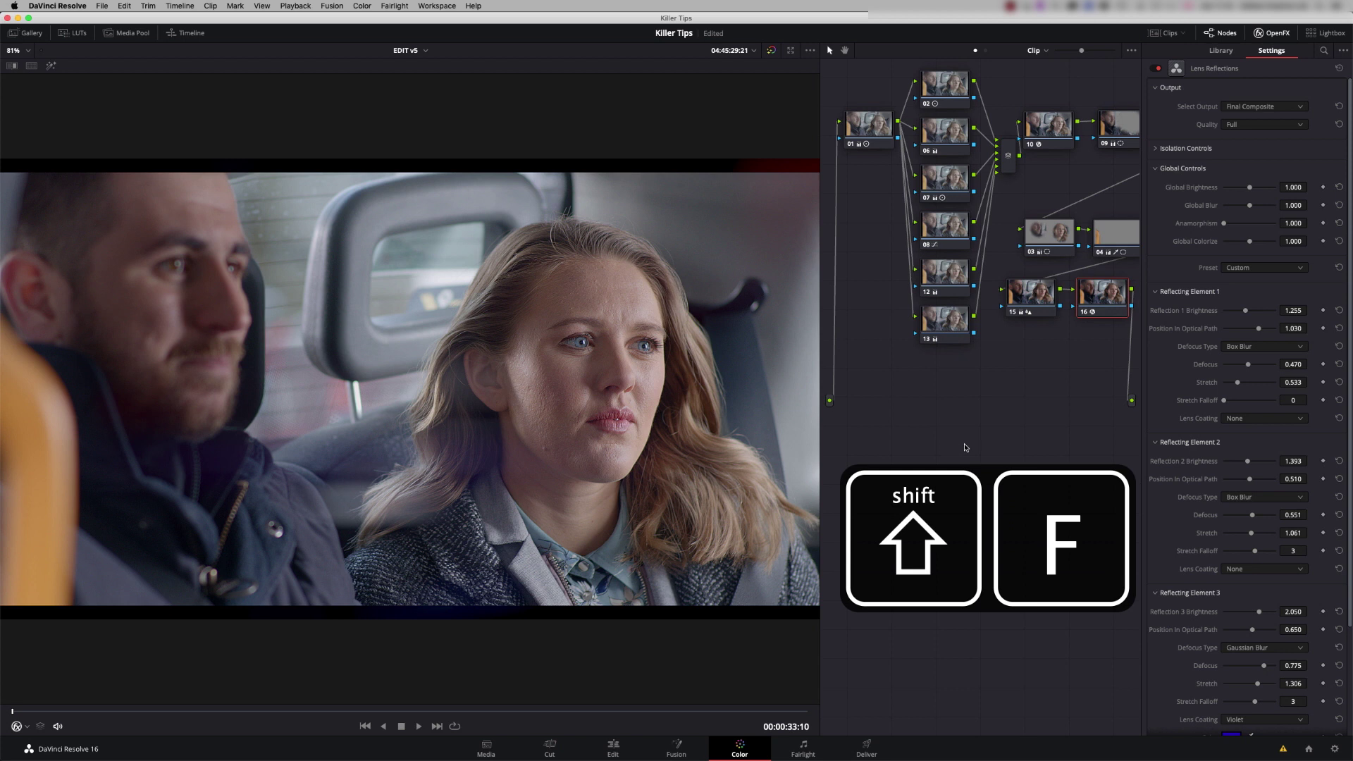
# Restore the full Color page, hide effect settings, and create the new still album Stills 8
pyautogui.hotkey('shift', 'f')
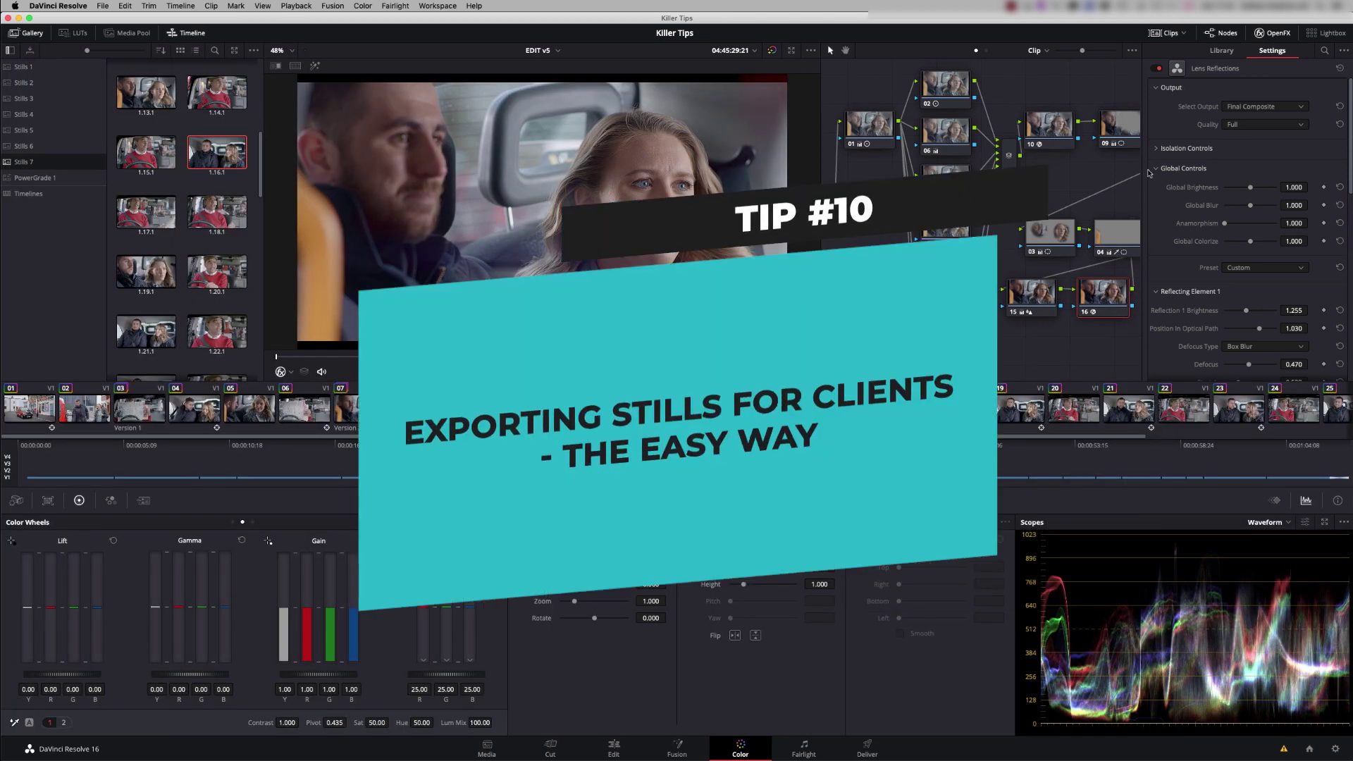
pyautogui.click(1279, 33)
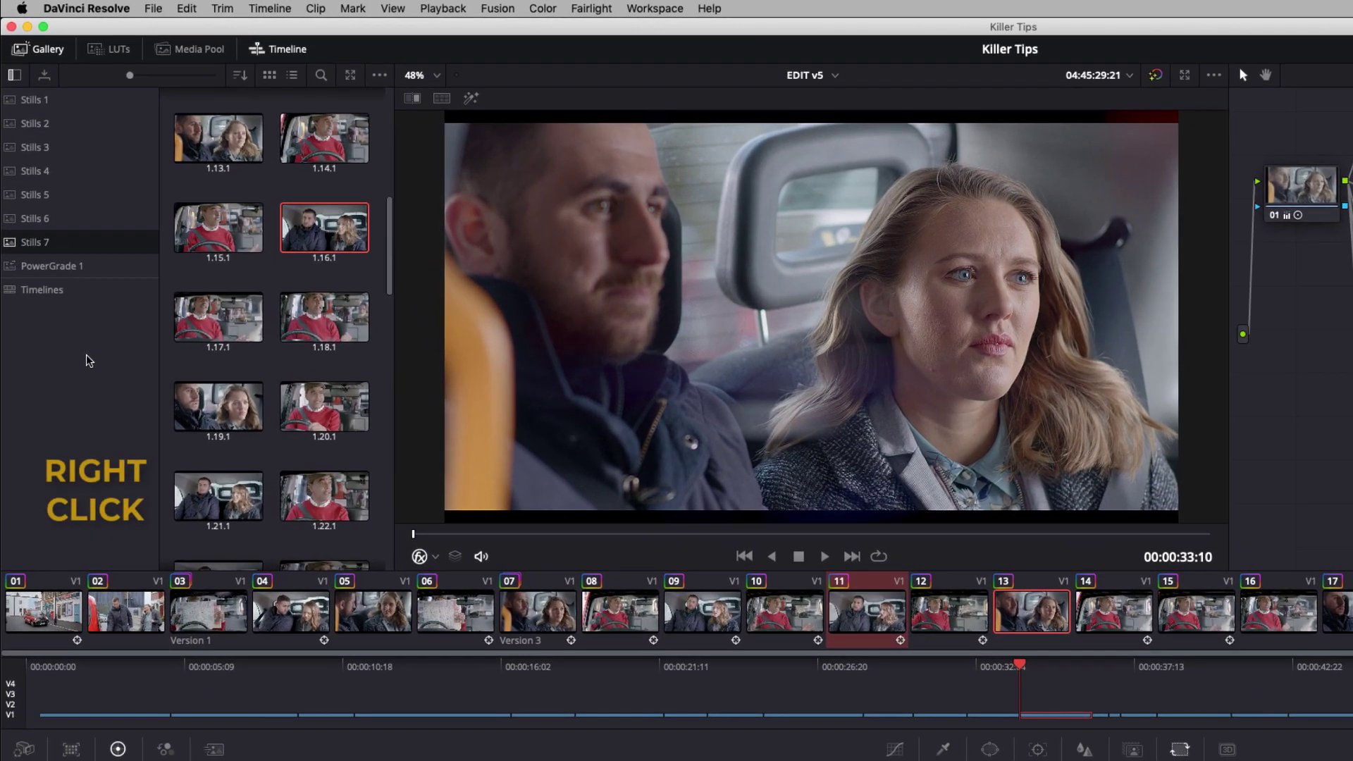
pyautogui.rightClick(51, 226)
pyautogui.click(130, 384)
# Grab stills of clips 13, 10 and 01 into Stills 8 and select all three
pyautogui.rightClick(910, 275)
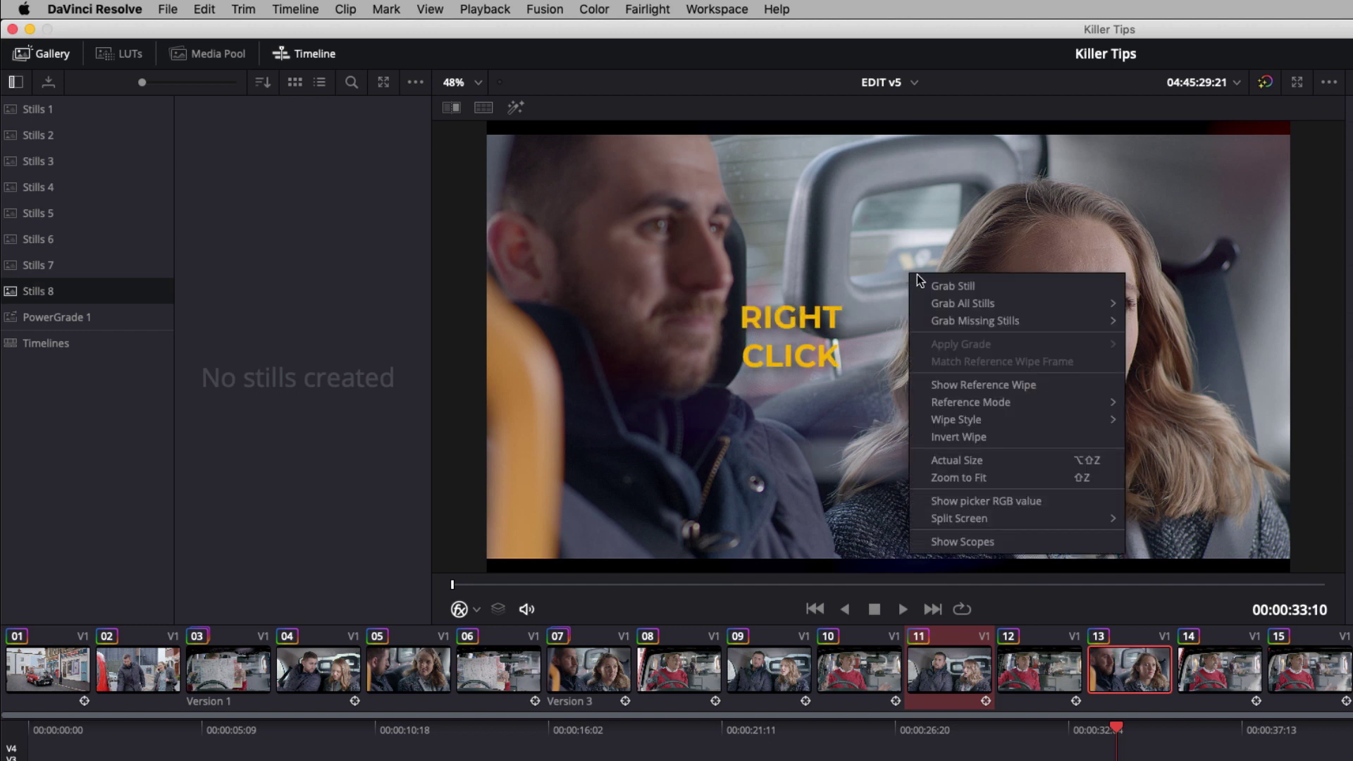
pyautogui.click(957, 284)
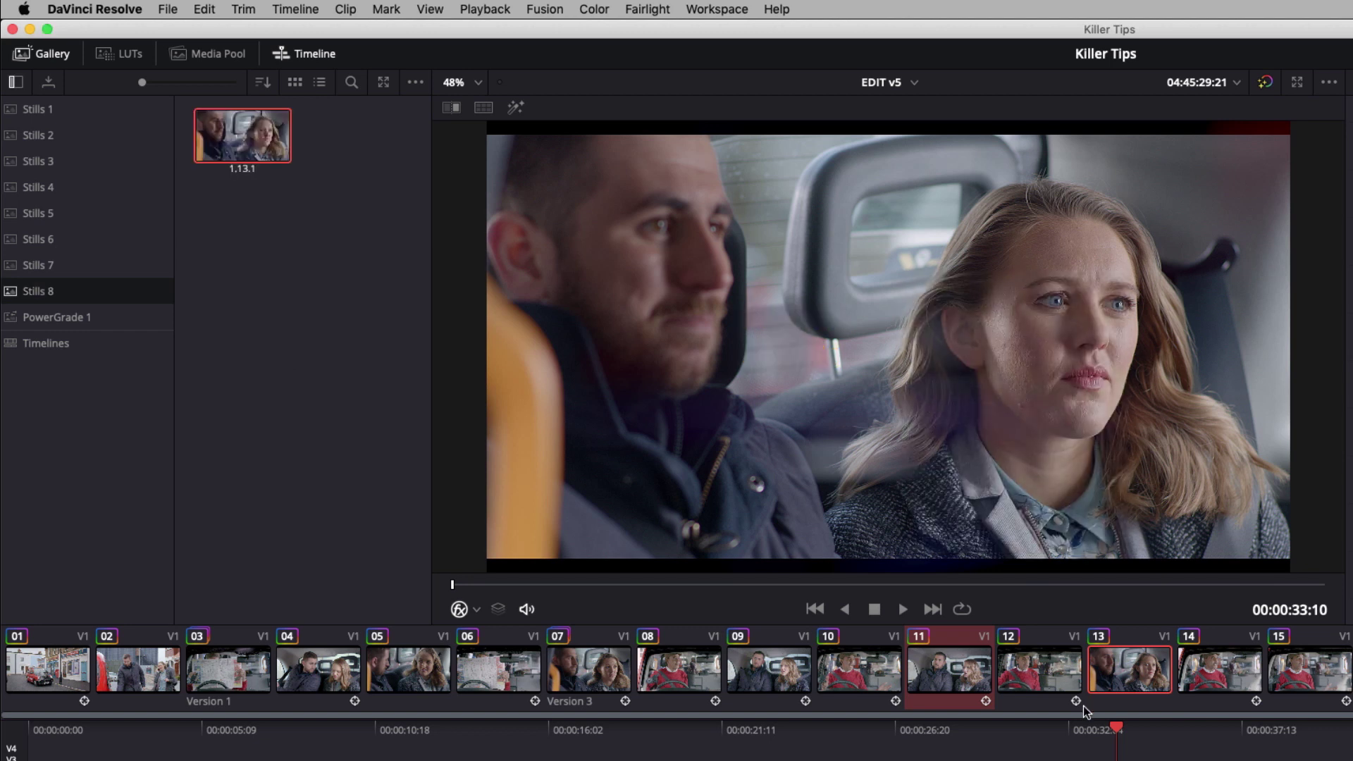
pyautogui.click(838, 684)
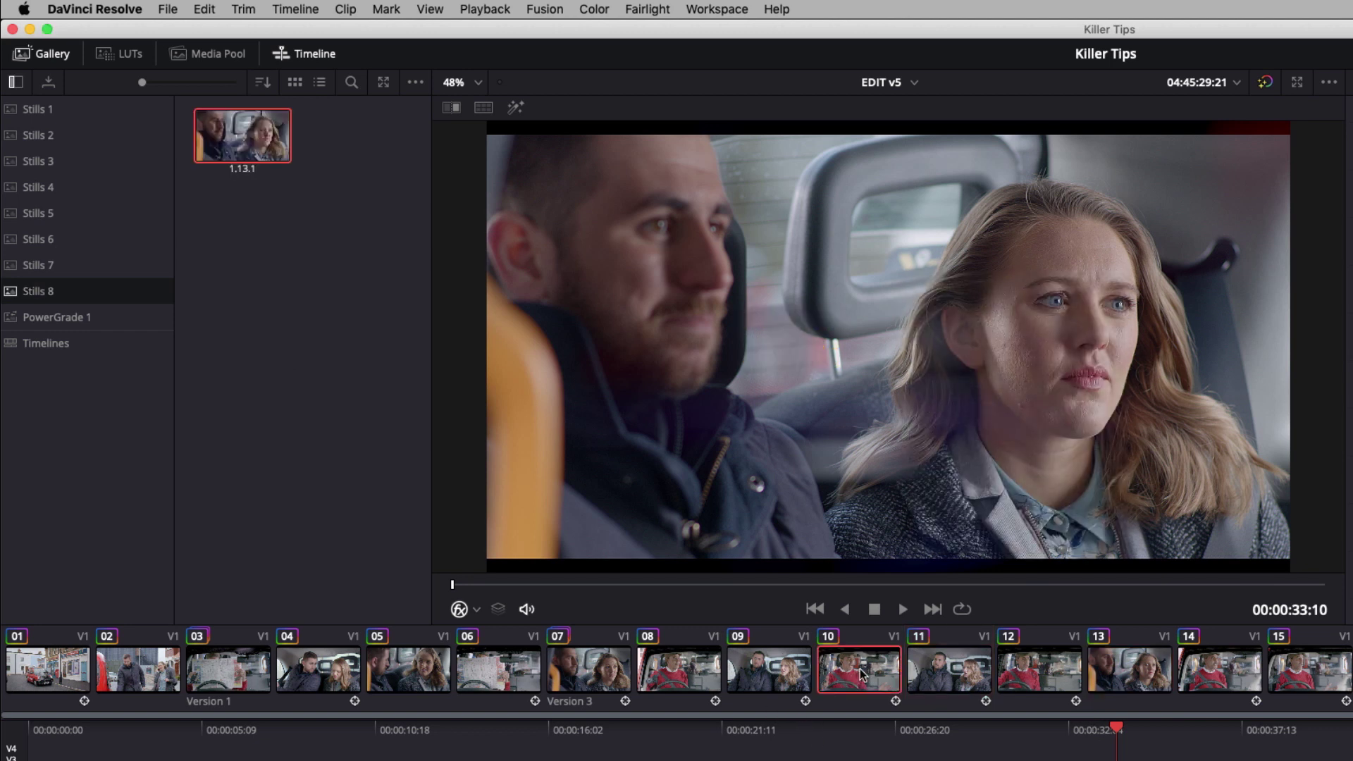
pyautogui.rightClick(877, 278)
pyautogui.click(920, 289)
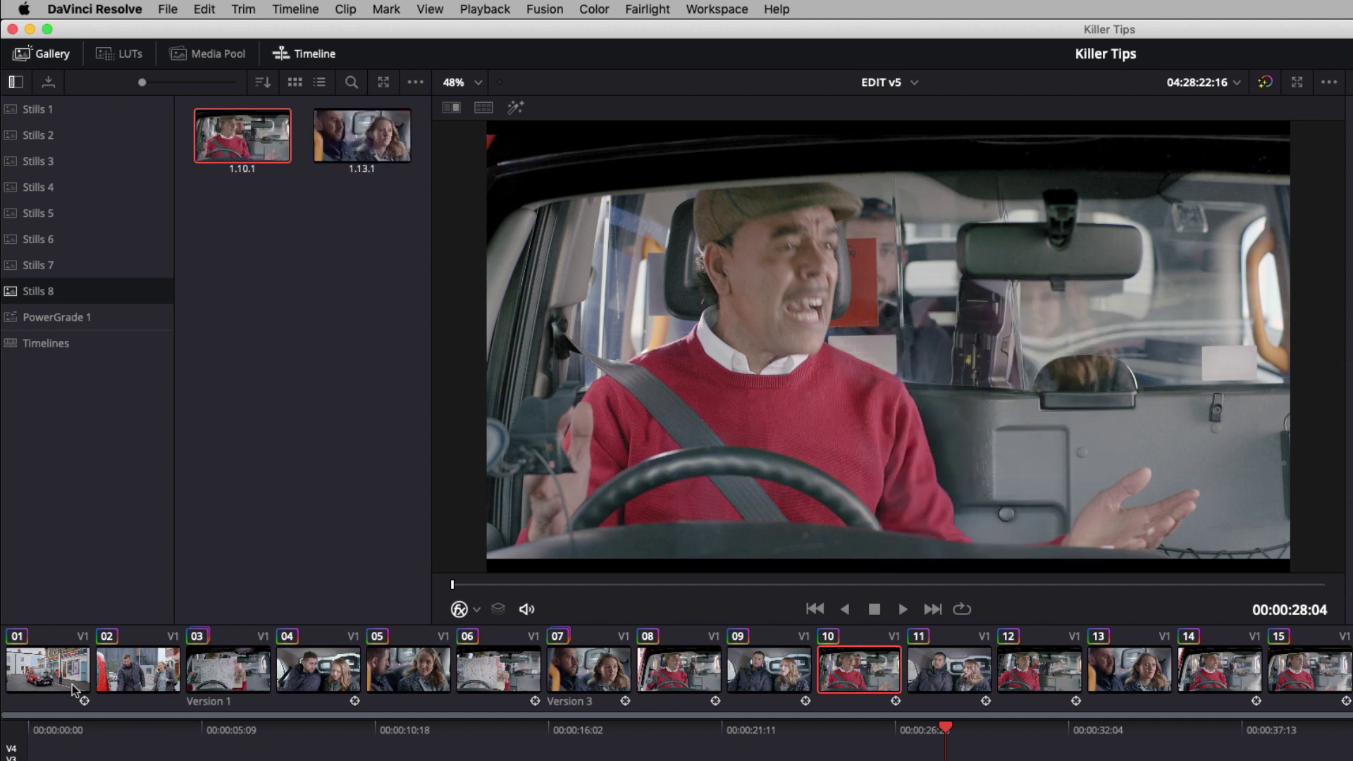
pyautogui.click(47, 670)
pyautogui.rightClick(891, 348)
pyautogui.click(948, 364)
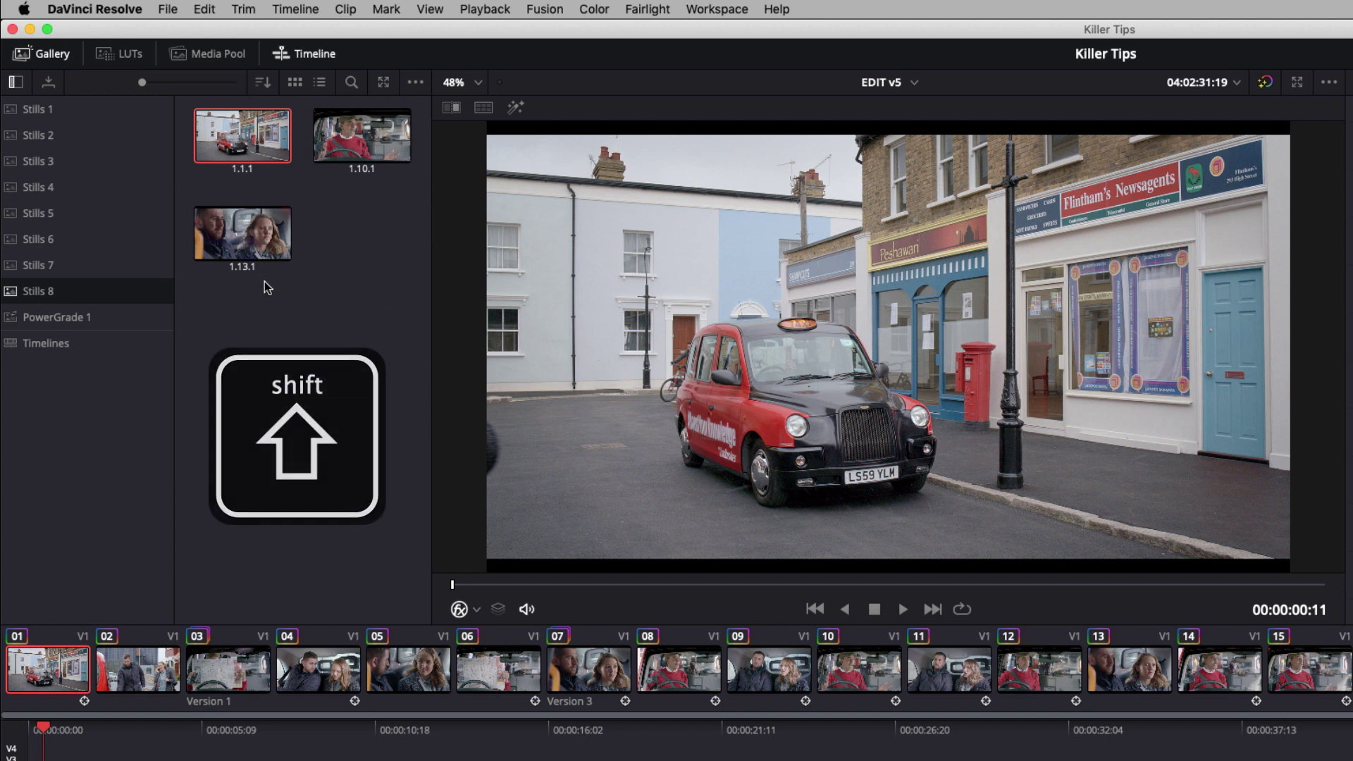
pyautogui.keyDown('shift'); pyautogui.click(260, 255); pyautogui.keyUp('shift')
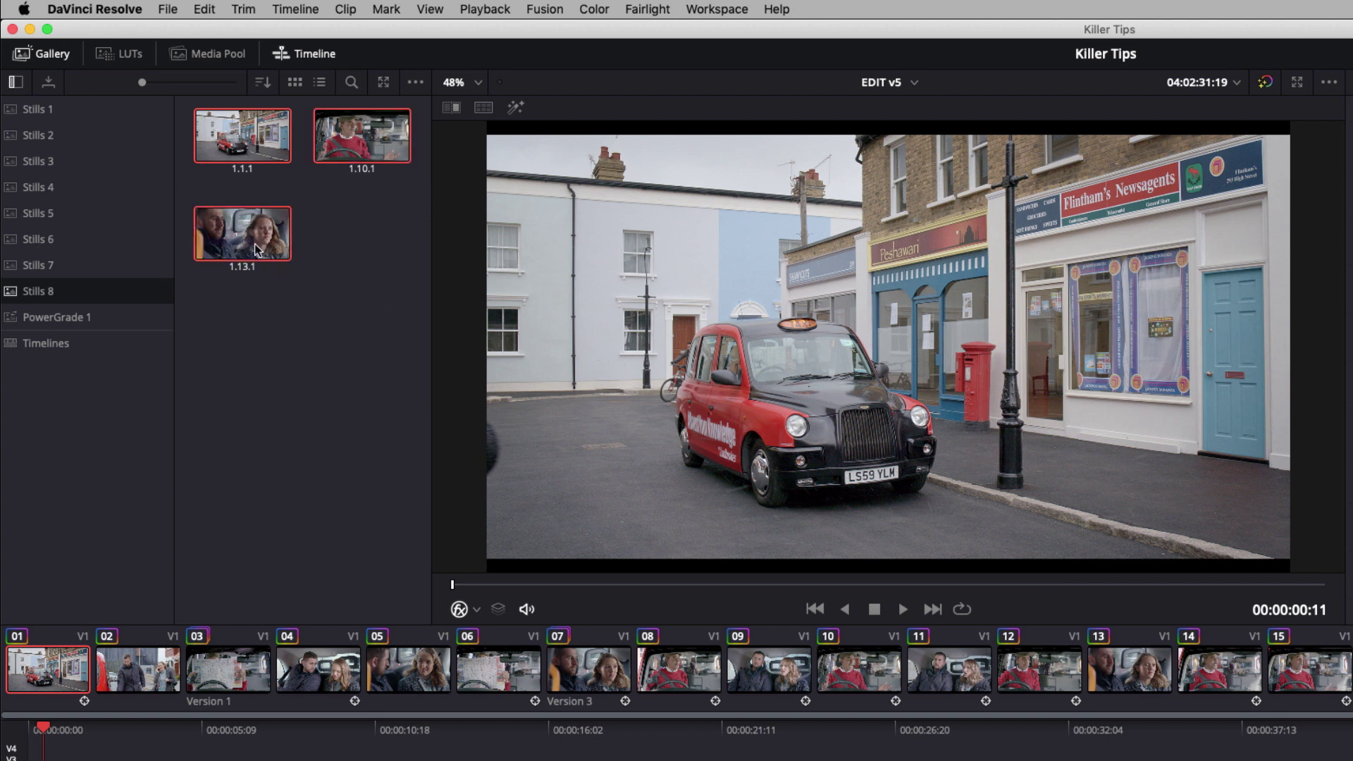
# Export the three selected stills with the format set to JPEG Files (*.jpg)
pyautogui.rightClick(255, 242)
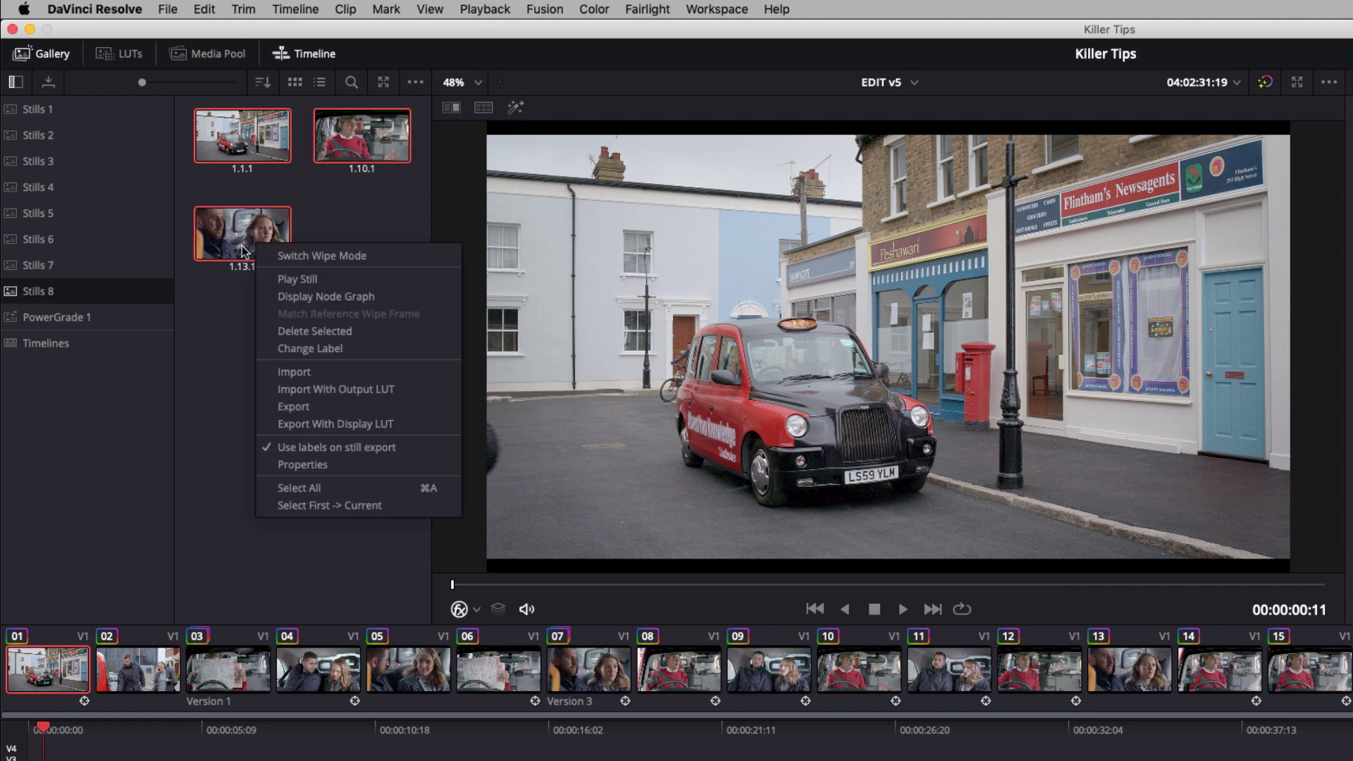
pyautogui.click(380, 406)
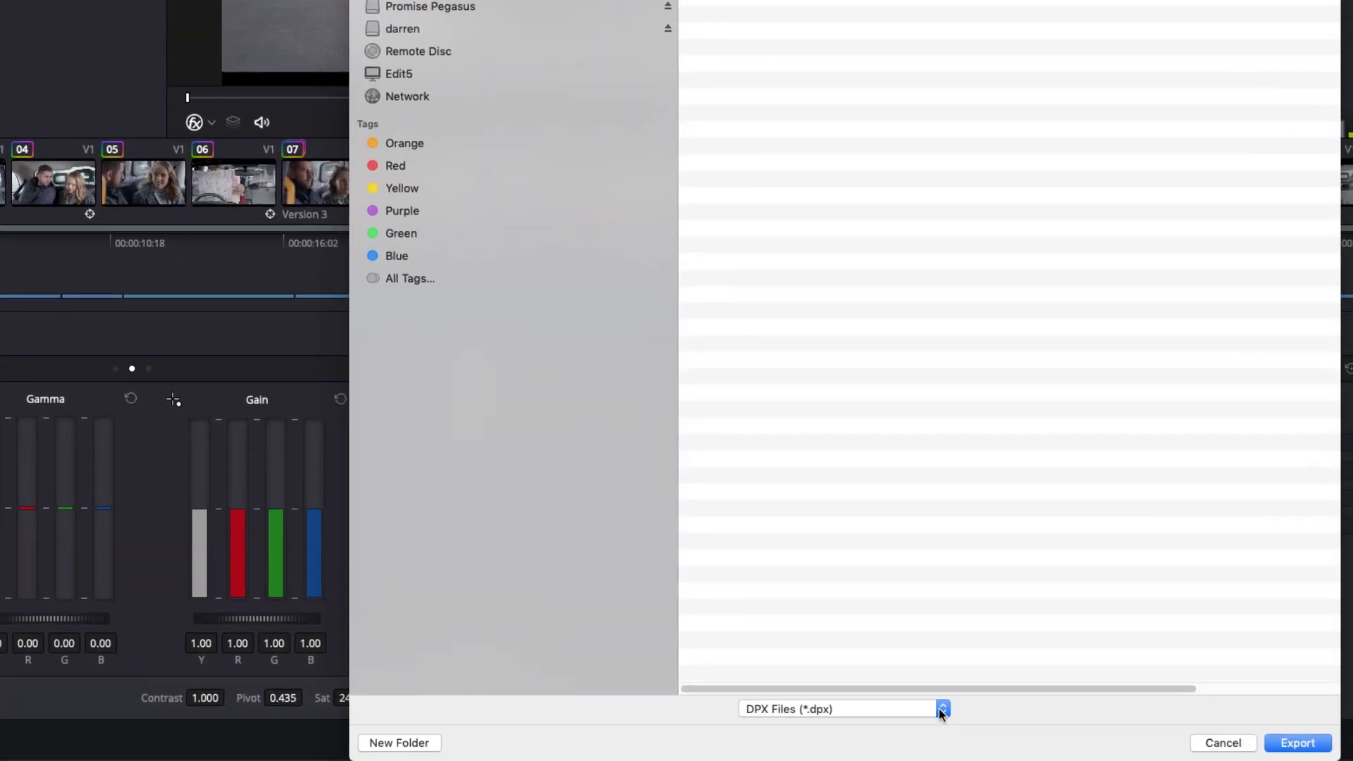
pyautogui.click(942, 708)
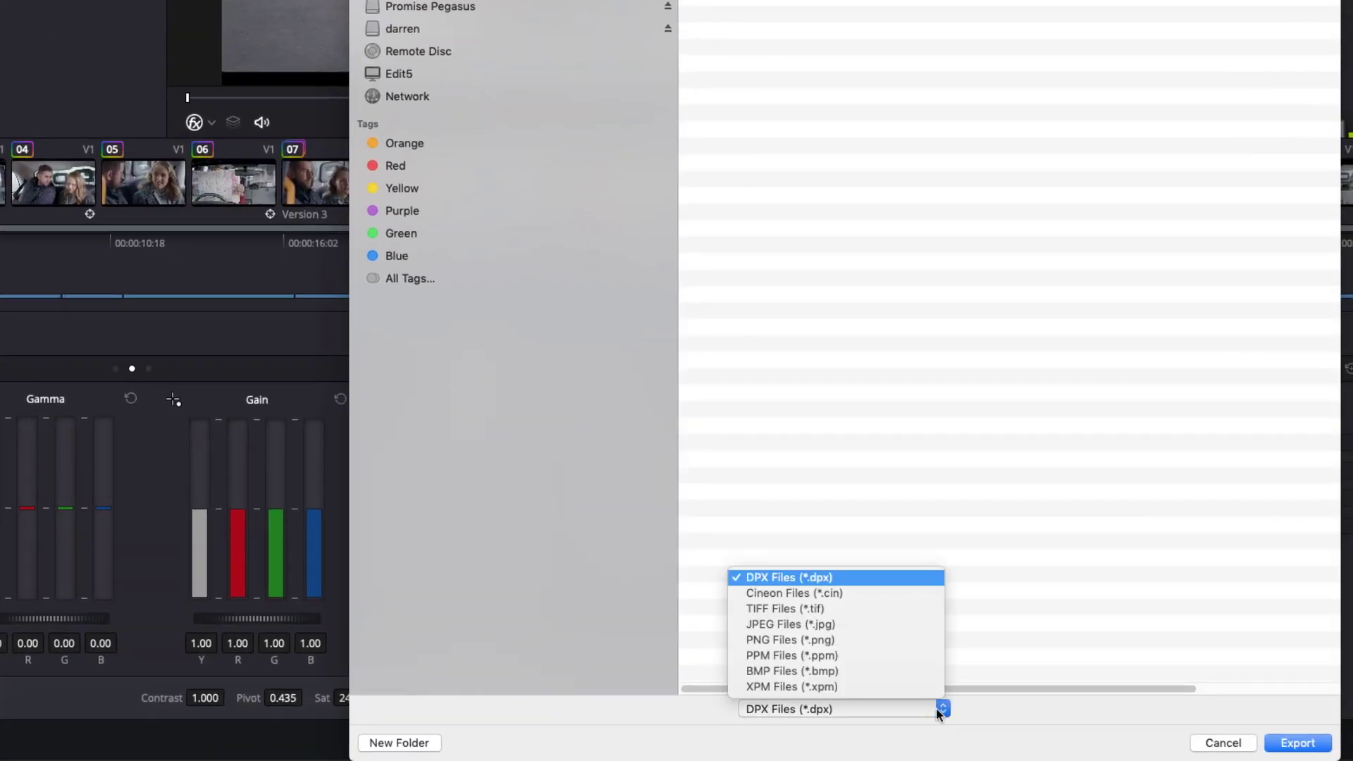
pyautogui.click(898, 623)
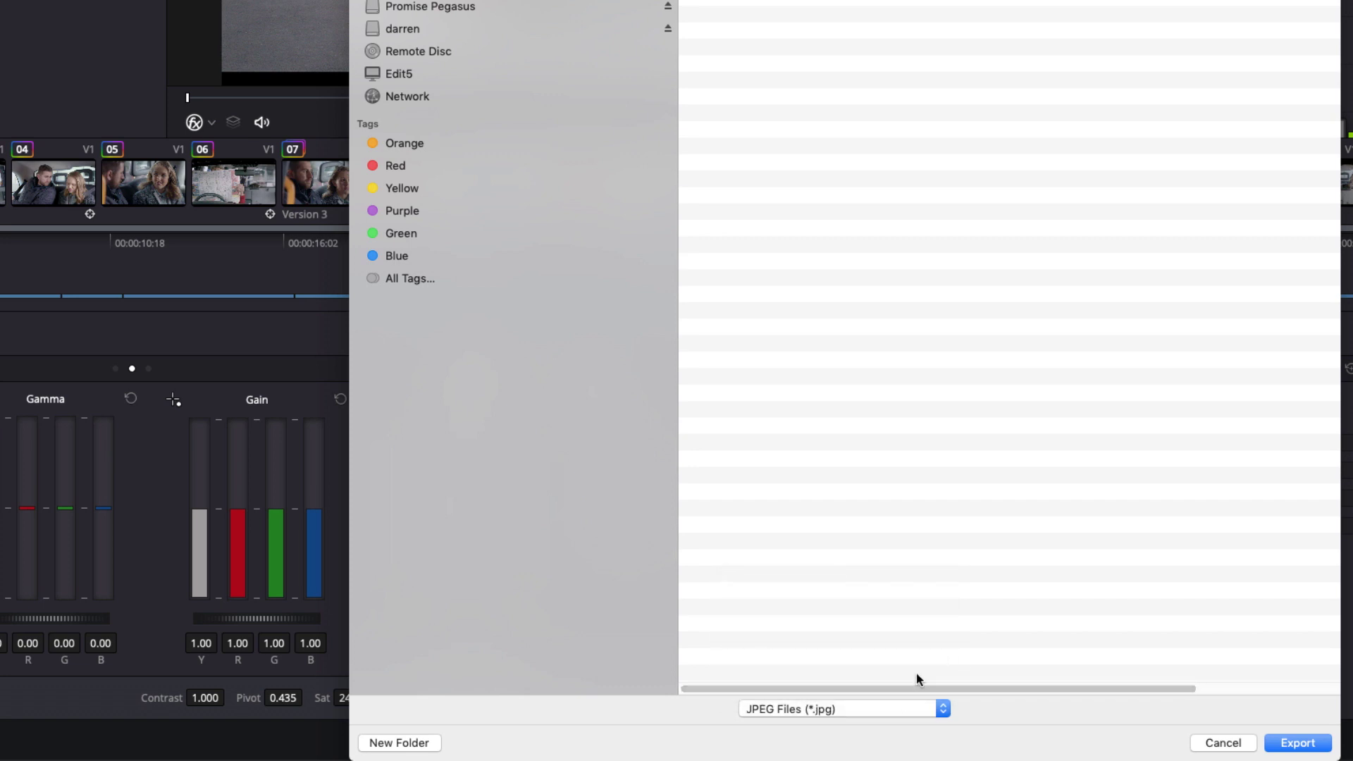
# In the Stills for Client folder, sort by kind and move the three .drx files to Trash
pyautogui.click(1297, 742)
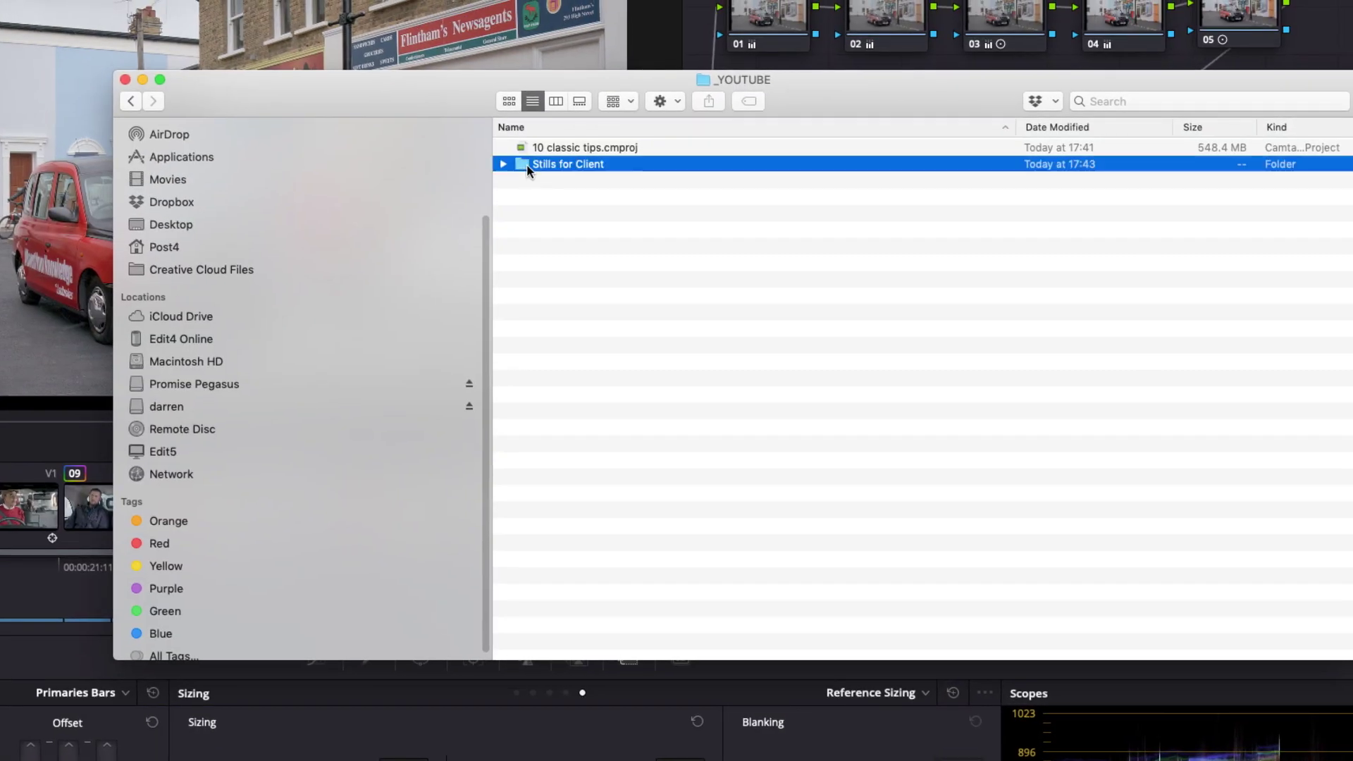
pyautogui.doubleClick(543, 163)
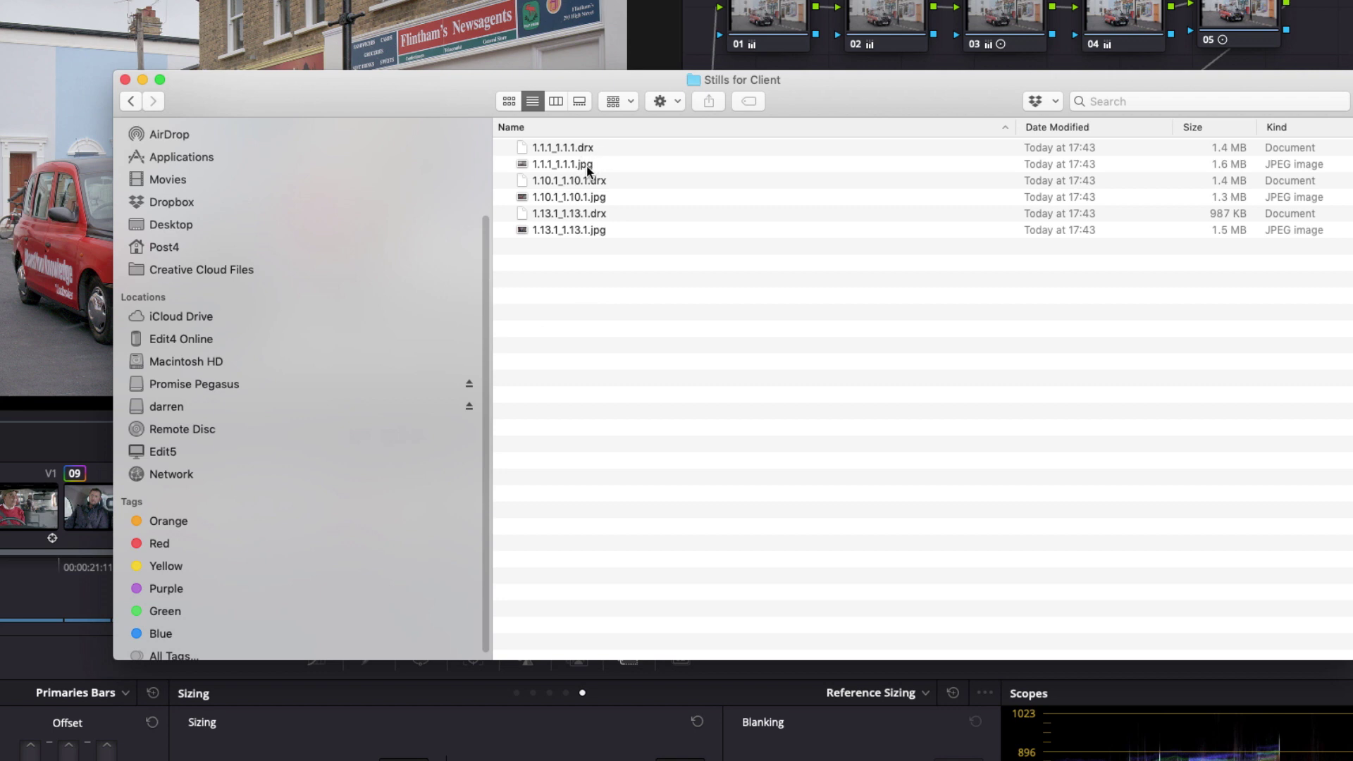
pyautogui.press('ctrl+alt+super+2')
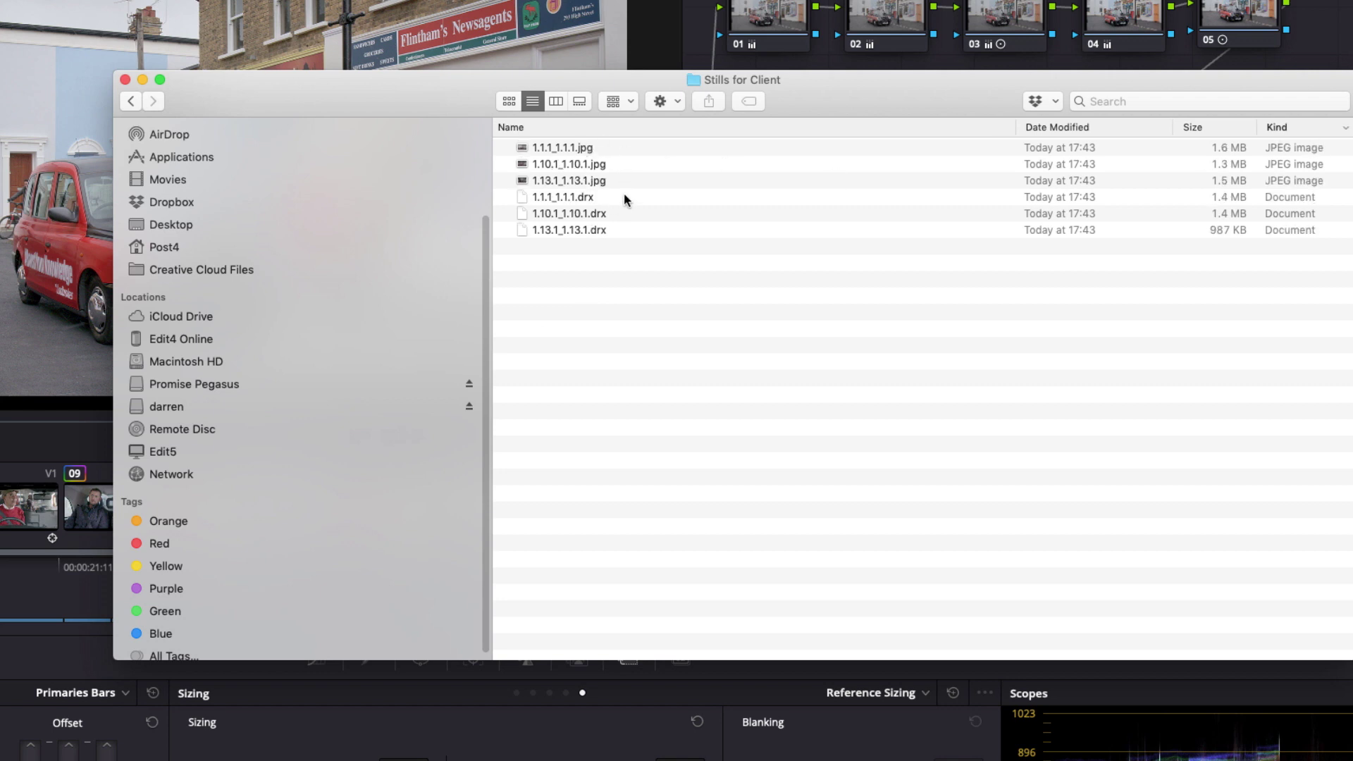
pyautogui.moveTo(624, 196); pyautogui.dragTo(608, 235)
pyautogui.rightClick(594, 217)
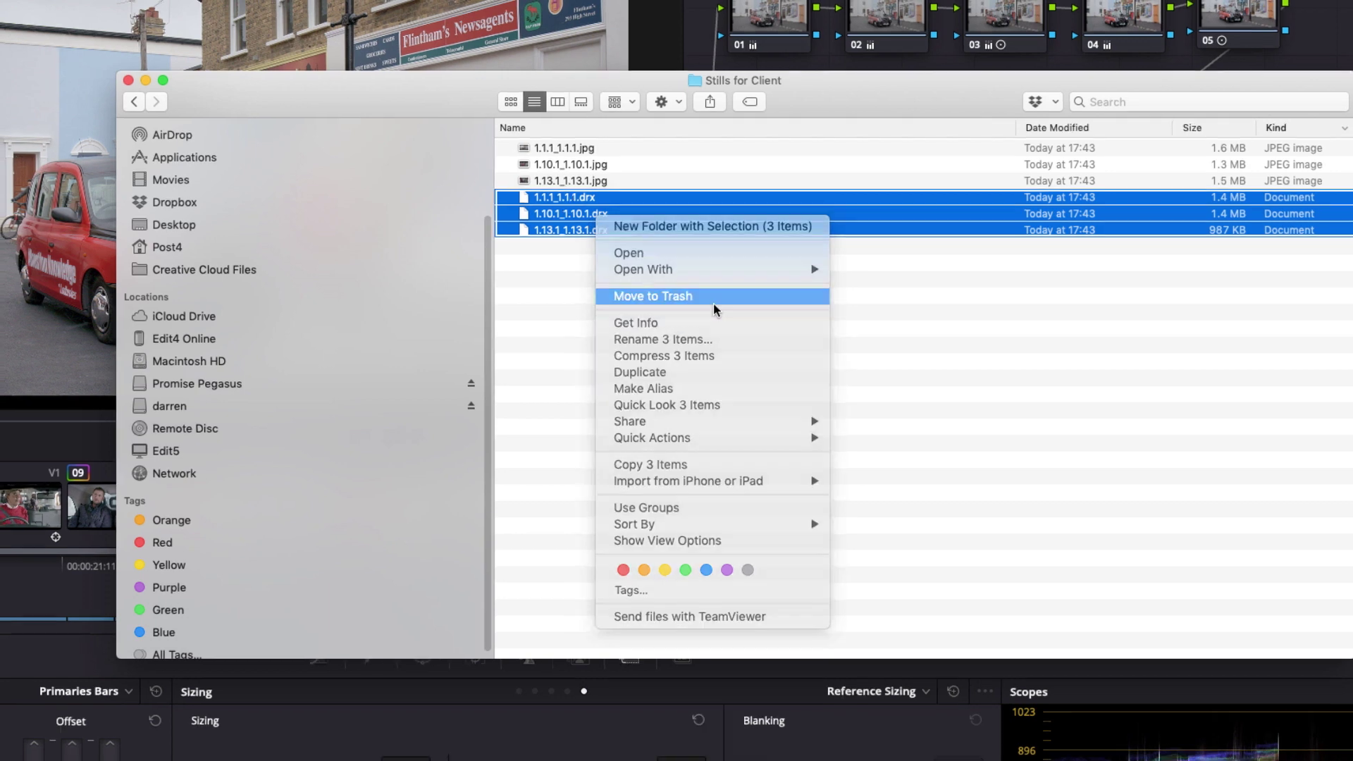
pyautogui.click(717, 296)
# Quick Look the exported JPEG stills one after another to check them
pyautogui.click(584, 149)
pyautogui.press('space')
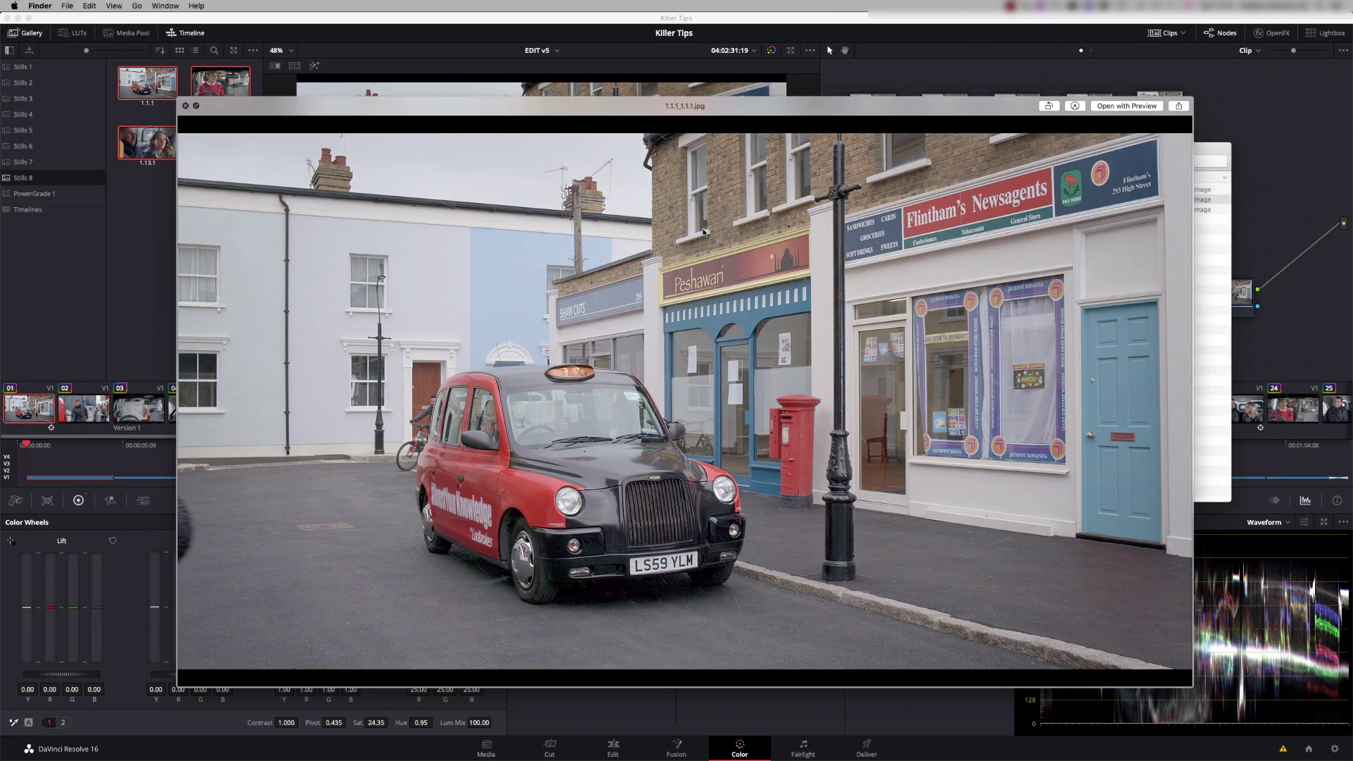
pyautogui.press('Down')
pyautogui.press('Down')
pyautogui.press('space')
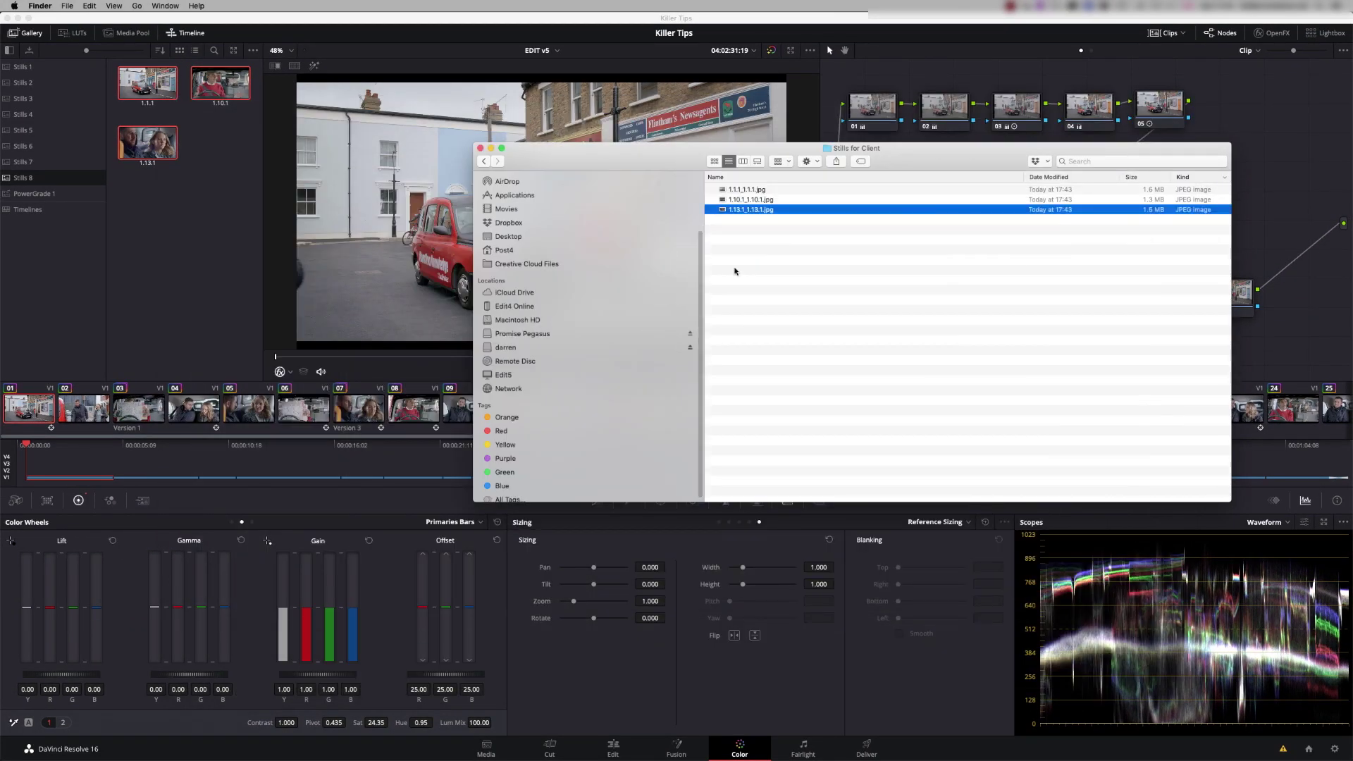